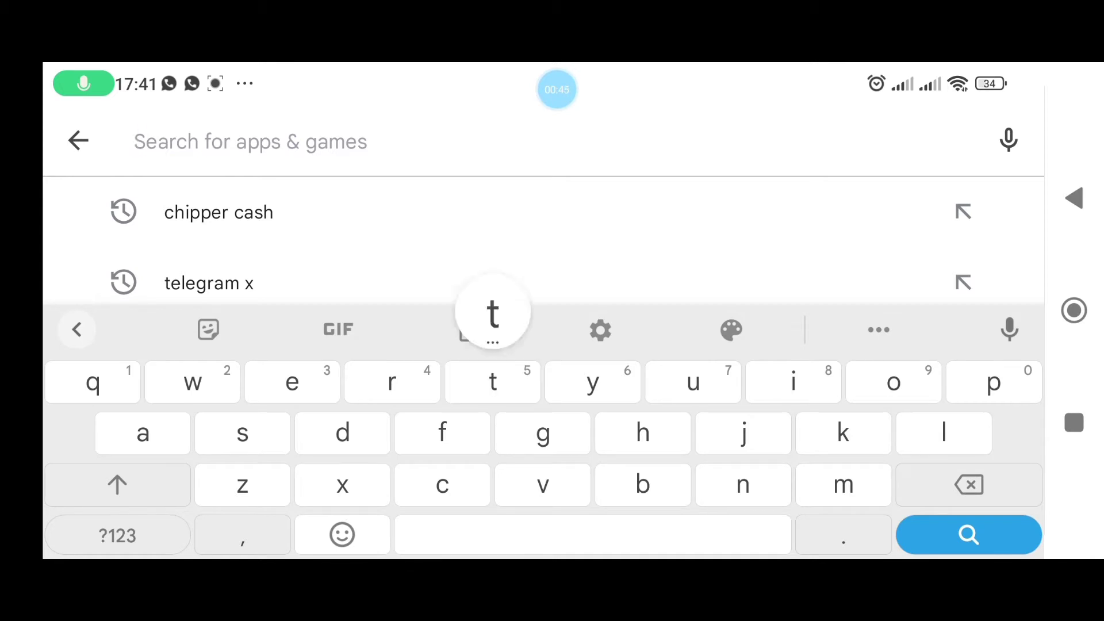
{"action": "type", "text": "telegr"}
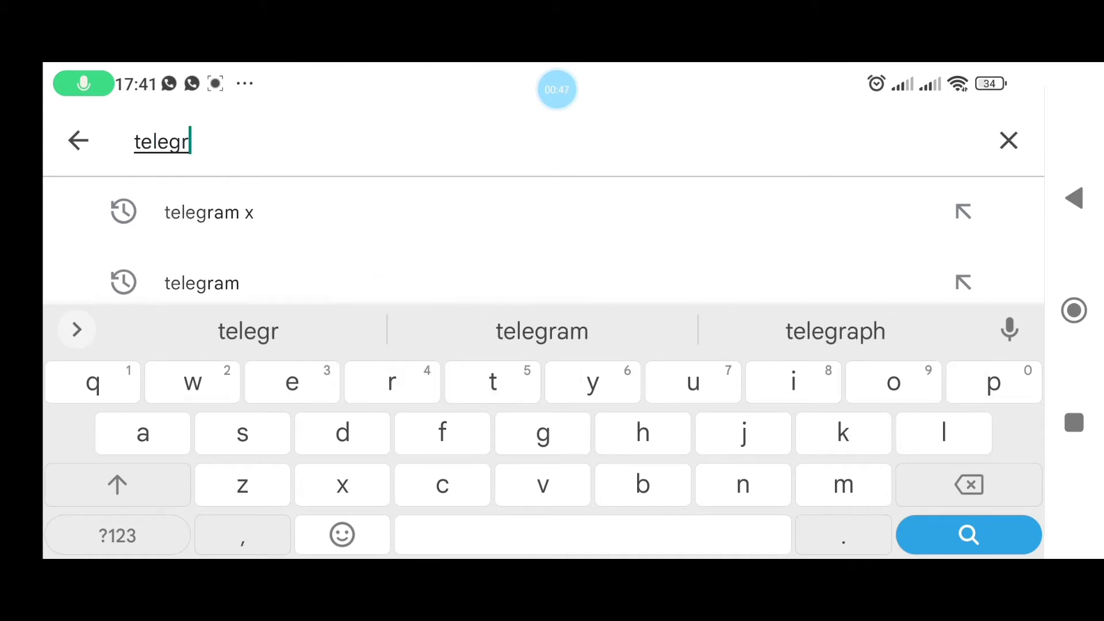
{"action": "type", "text": "am"}
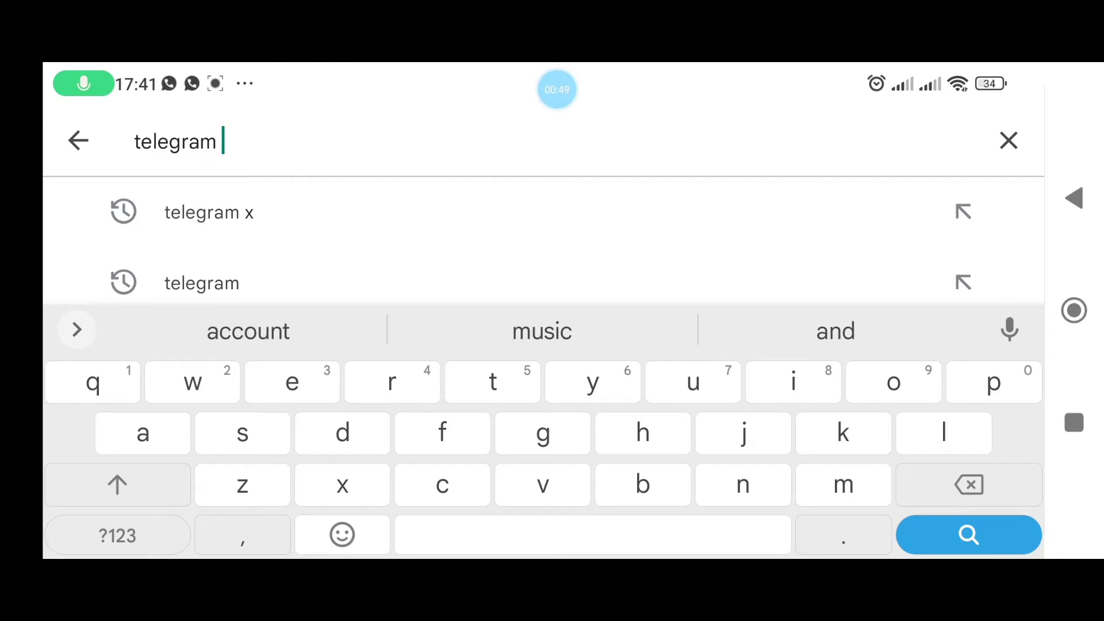
Search the Play Store for telegram and install the Telegram app.
{"action": "key", "text": "Return"}
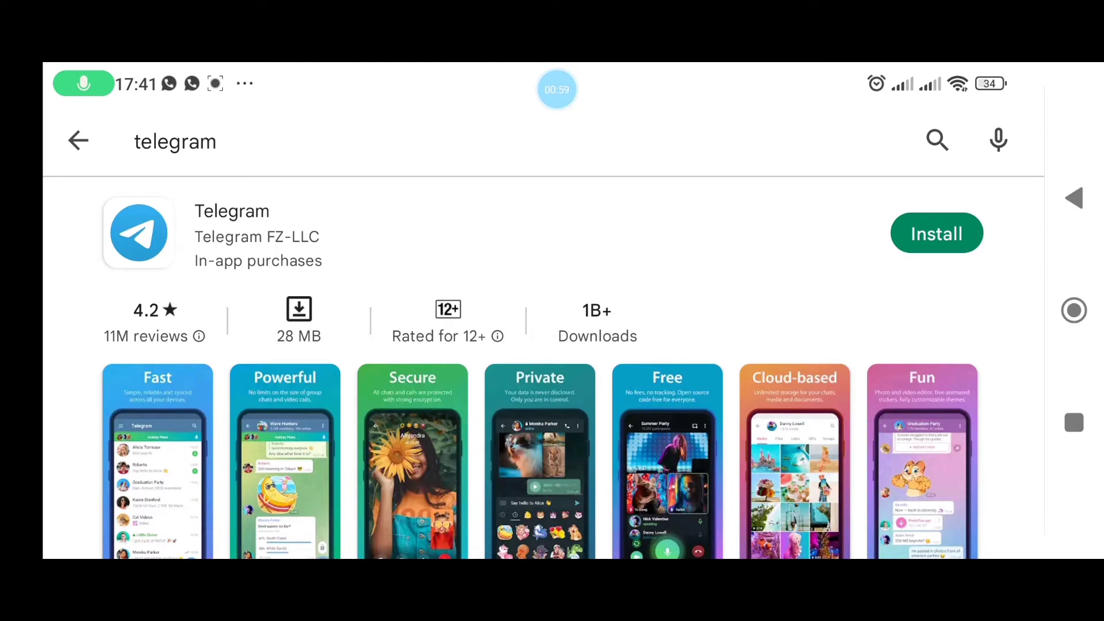
{"action": "left_click", "coordinate": [936, 234]}
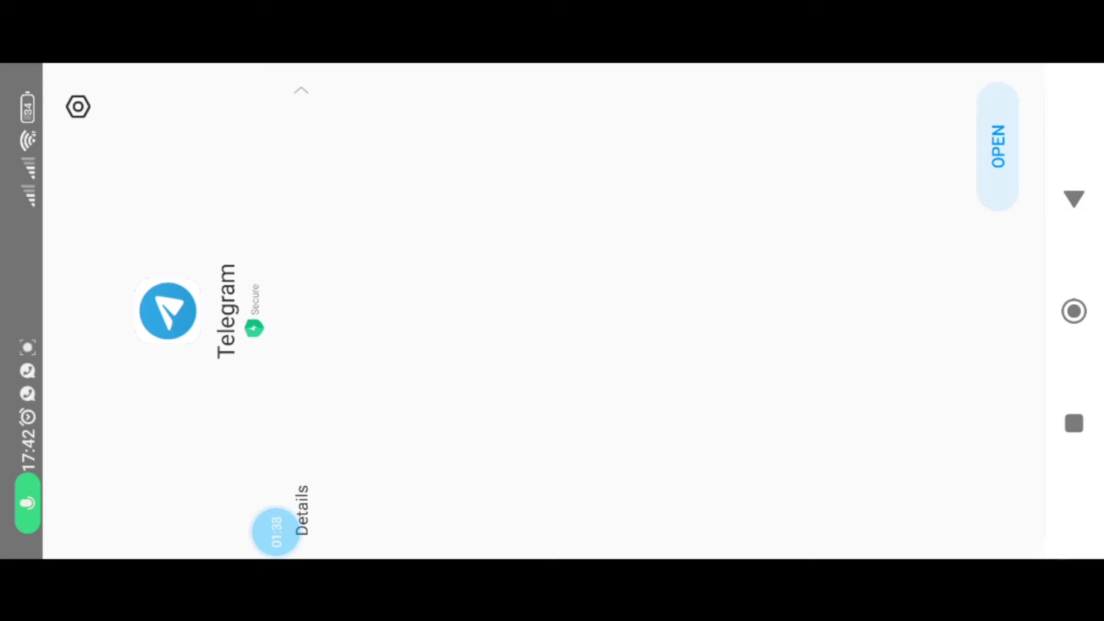
Launch the newly installed Telegram from its Play Store page.
{"action": "left_click", "coordinate": [998, 147]}
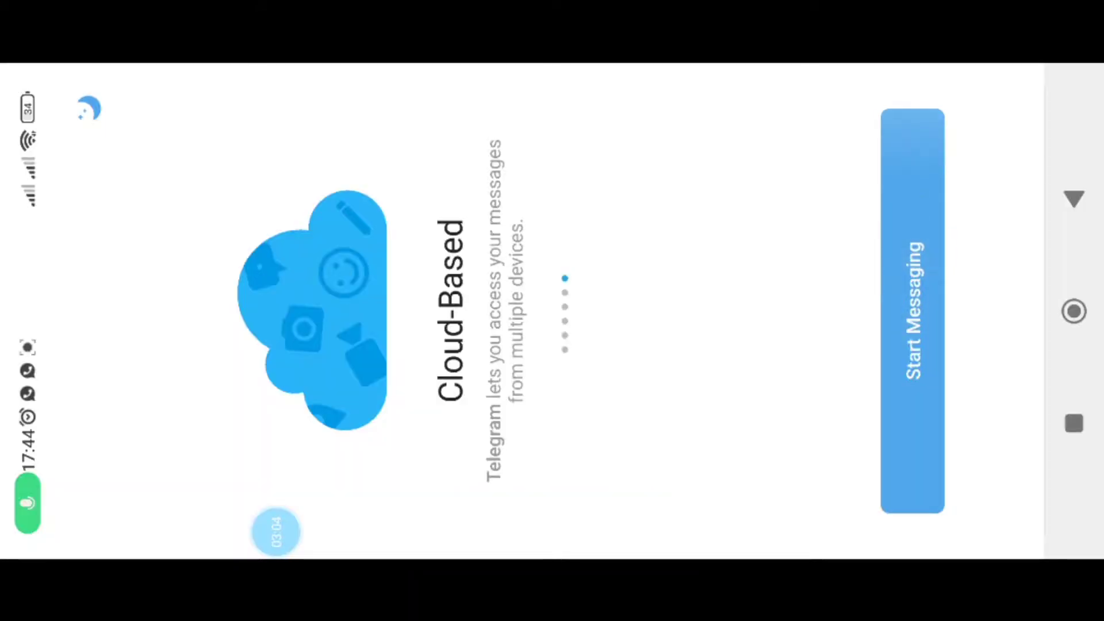
Start Messaging and allow Telegram to make and manage phone calls.
{"action": "left_click", "coordinate": [552, 514]}
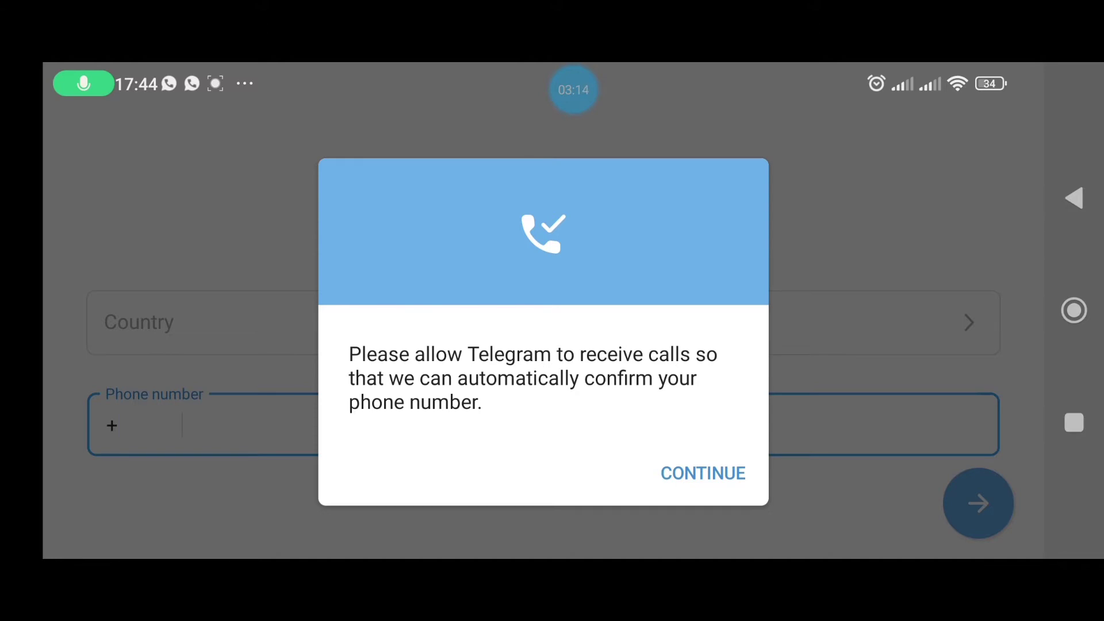
{"action": "left_click", "coordinate": [704, 472]}
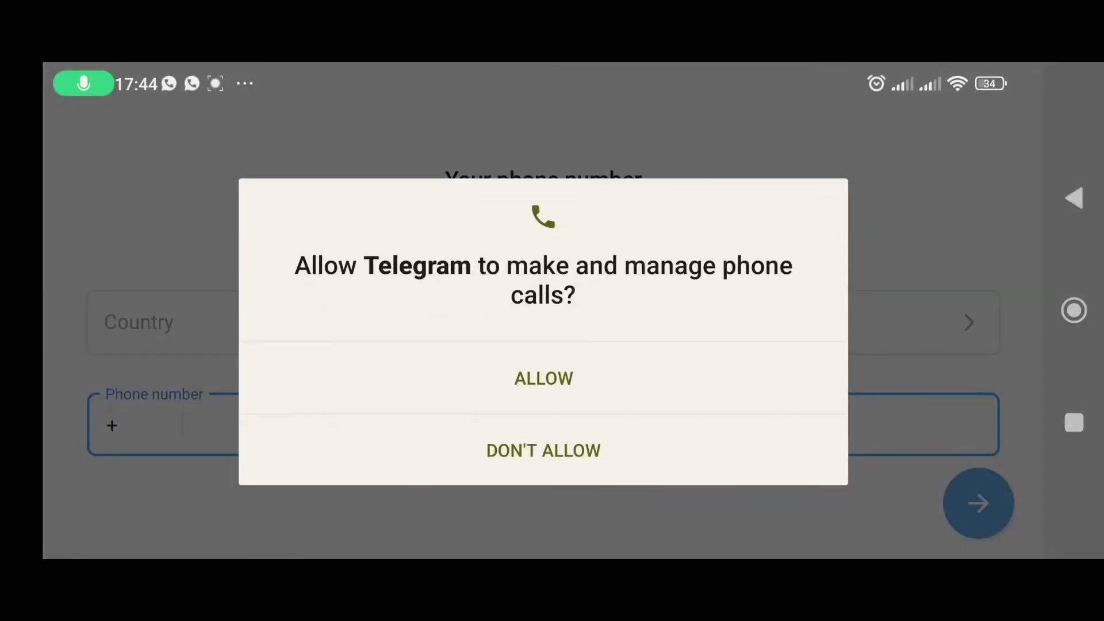
{"action": "left_click", "coordinate": [544, 378]}
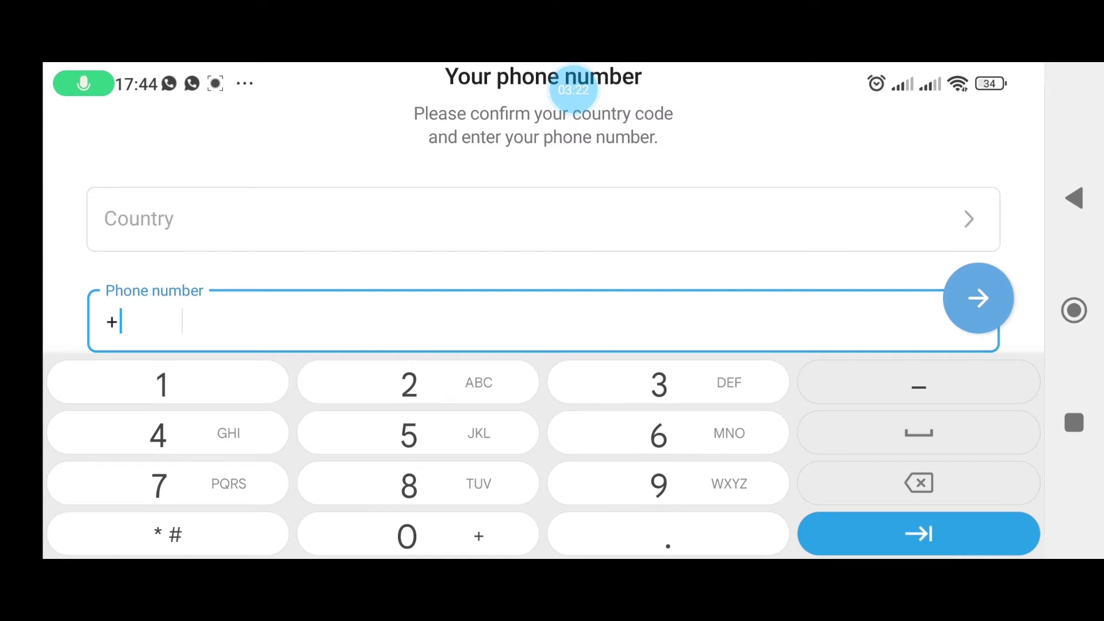
Search the country list for 'nig' and choose Nigeria as the sign-in country.
{"action": "left_click", "coordinate": [543, 219]}
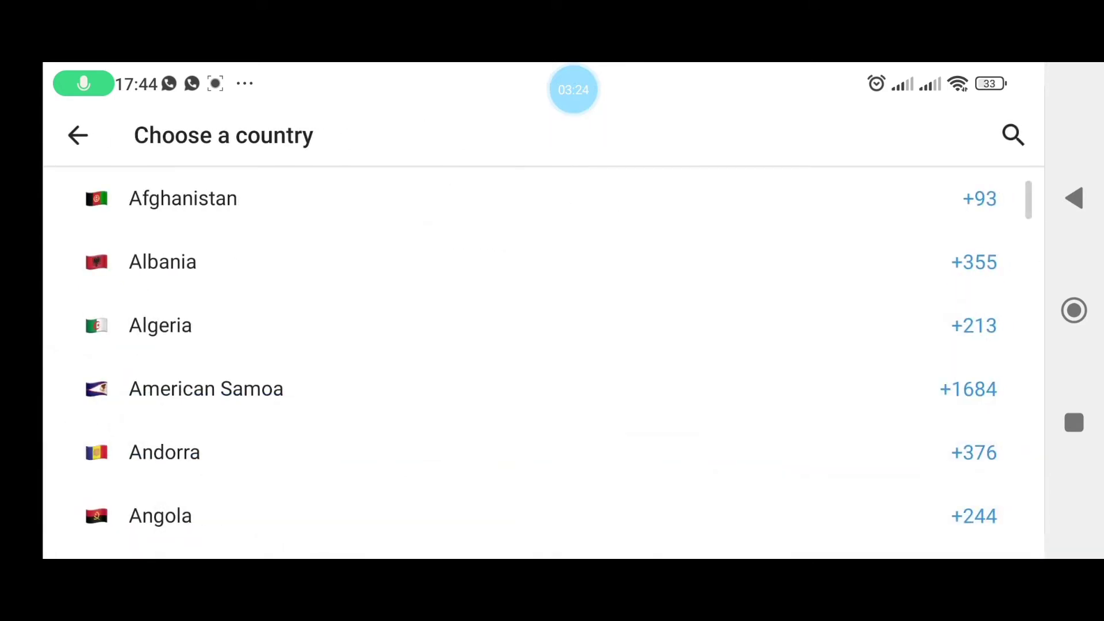
{"action": "left_click", "coordinate": [1013, 134]}
{"action": "type", "text": "n"}
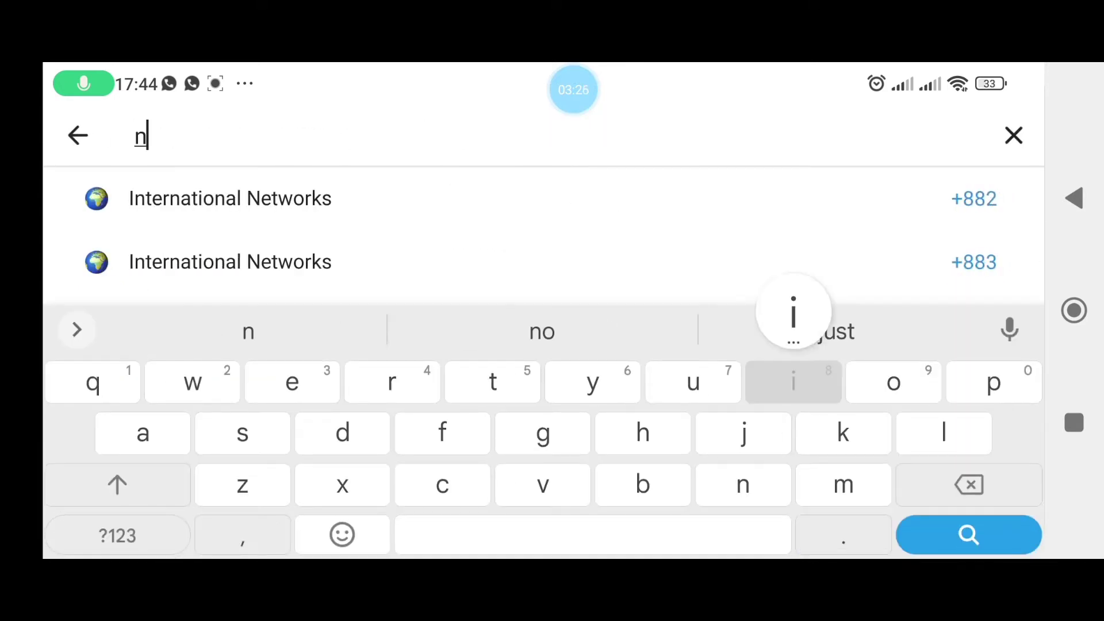
{"action": "type", "text": "ig"}
{"action": "left_click", "coordinate": [161, 262]}
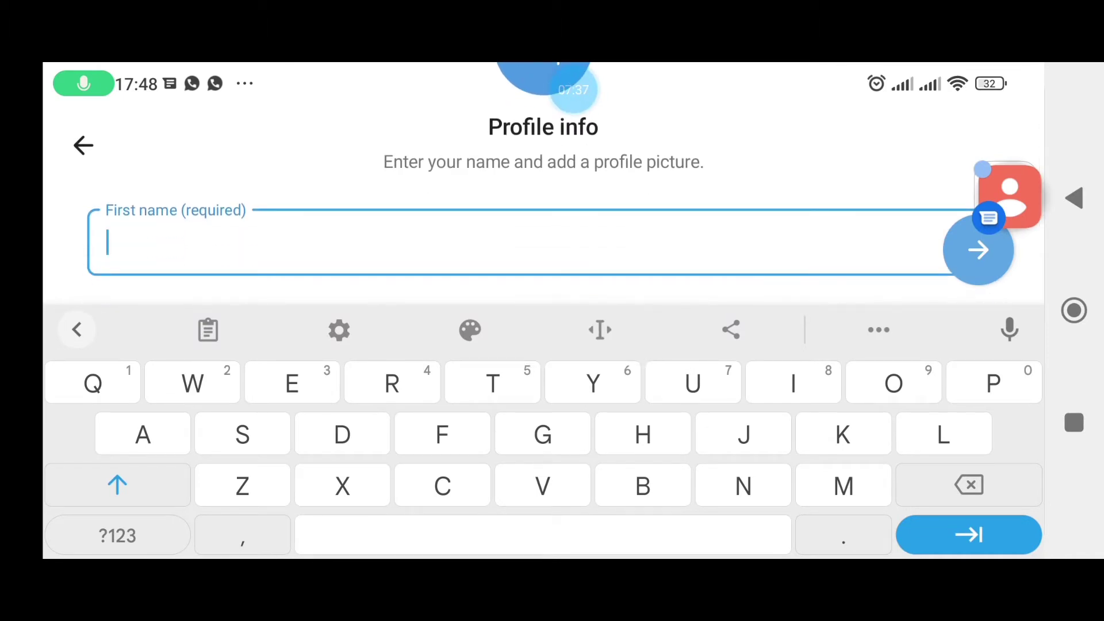
Enter first name DIGIVALUE and last name ACADEMY in capitals and submit the profile.
{"action": "key", "text": "Escape"}
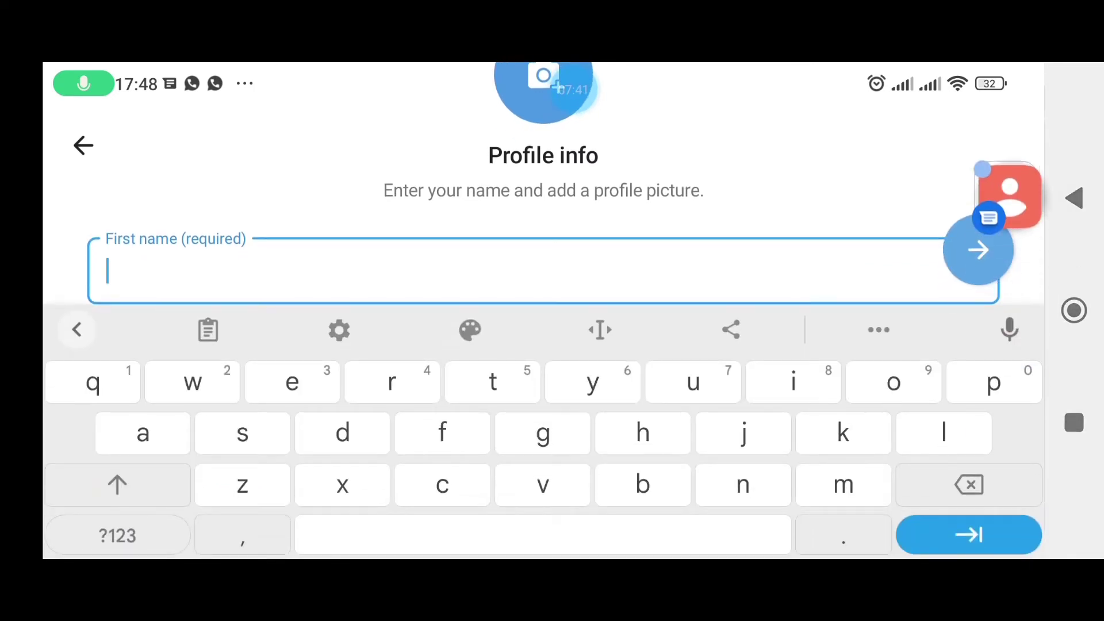
{"action": "type", "text": "DIGIVALU"}
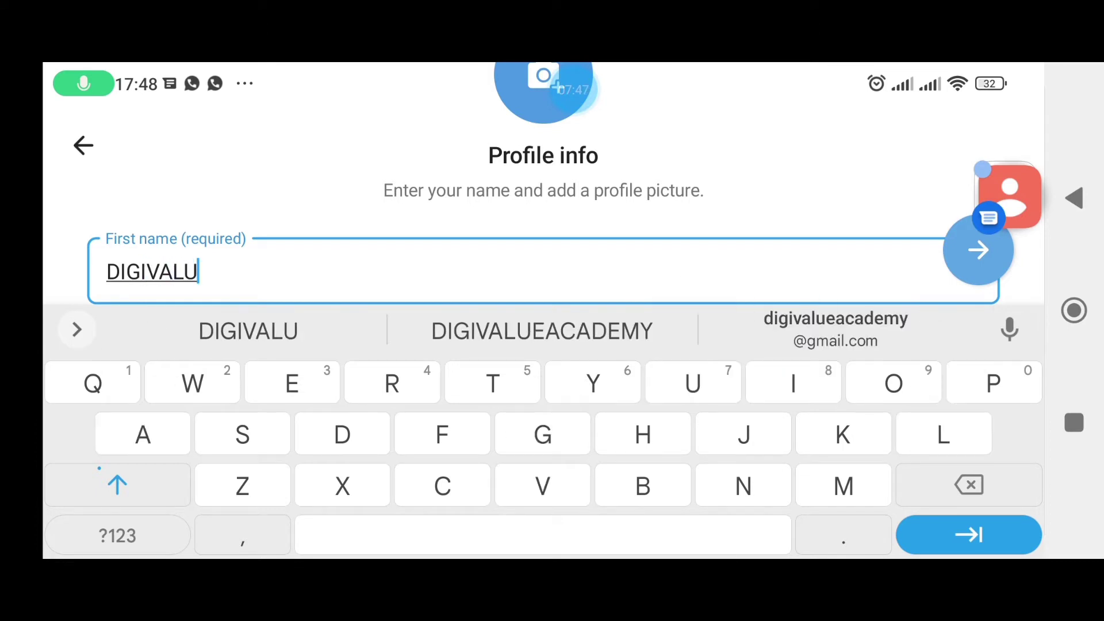
{"action": "type", "text": "E"}
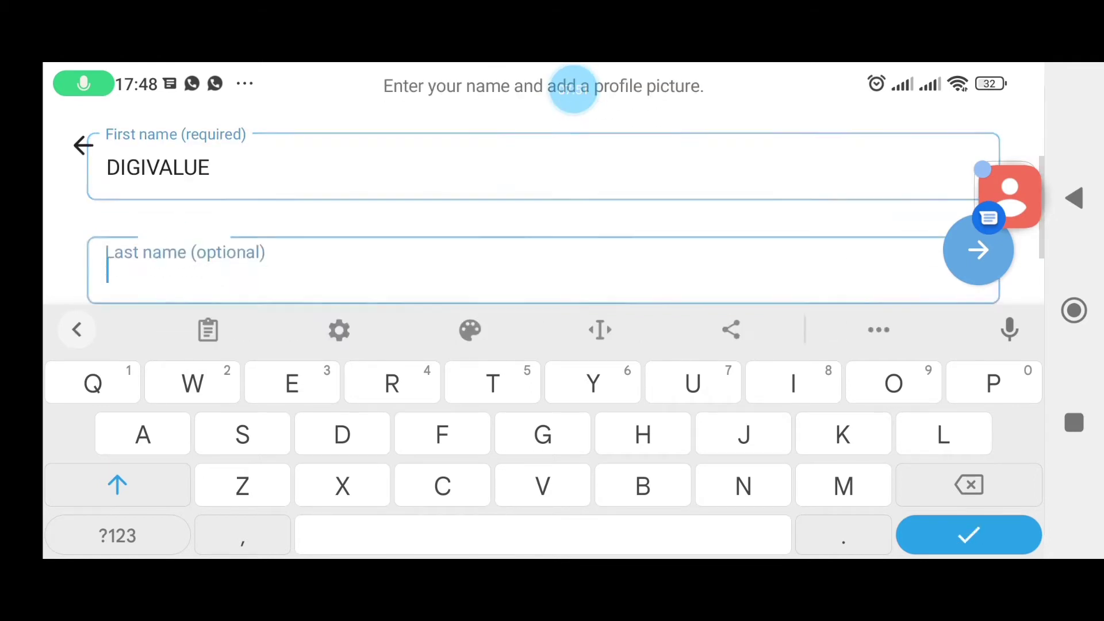
{"action": "type", "text": "Aca"}
{"action": "key", "text": "BackSpace"}
{"action": "key", "text": "BackSpace"}
{"action": "key", "text": "Caps_Lock"}
{"action": "type", "text": "CADSE"}
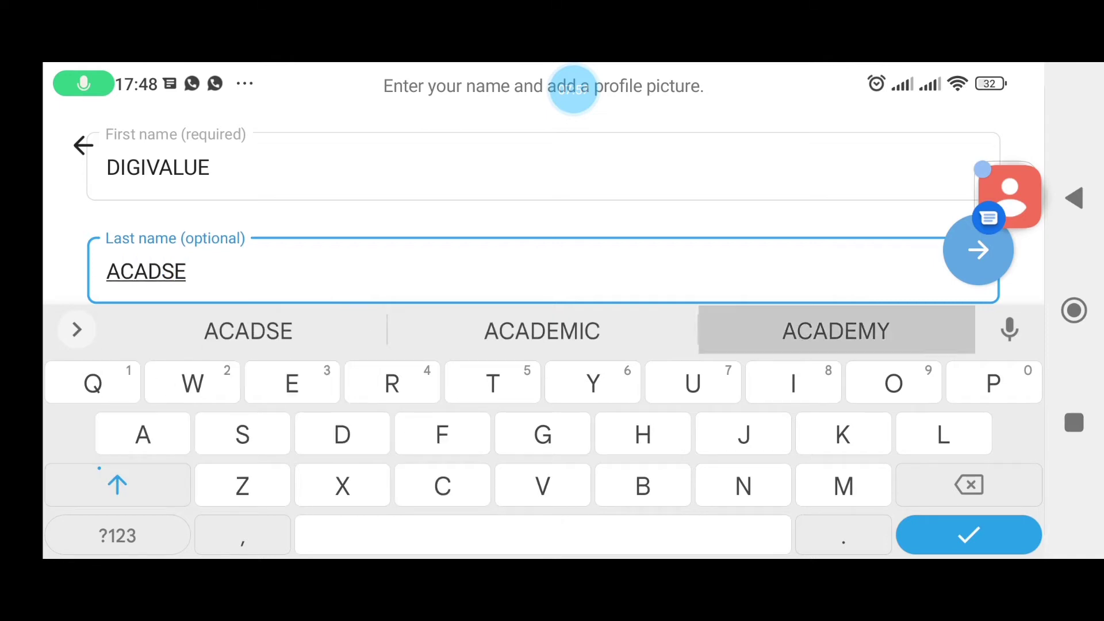
{"action": "left_click", "coordinate": [837, 331]}
{"action": "key", "text": "BackSpace"}
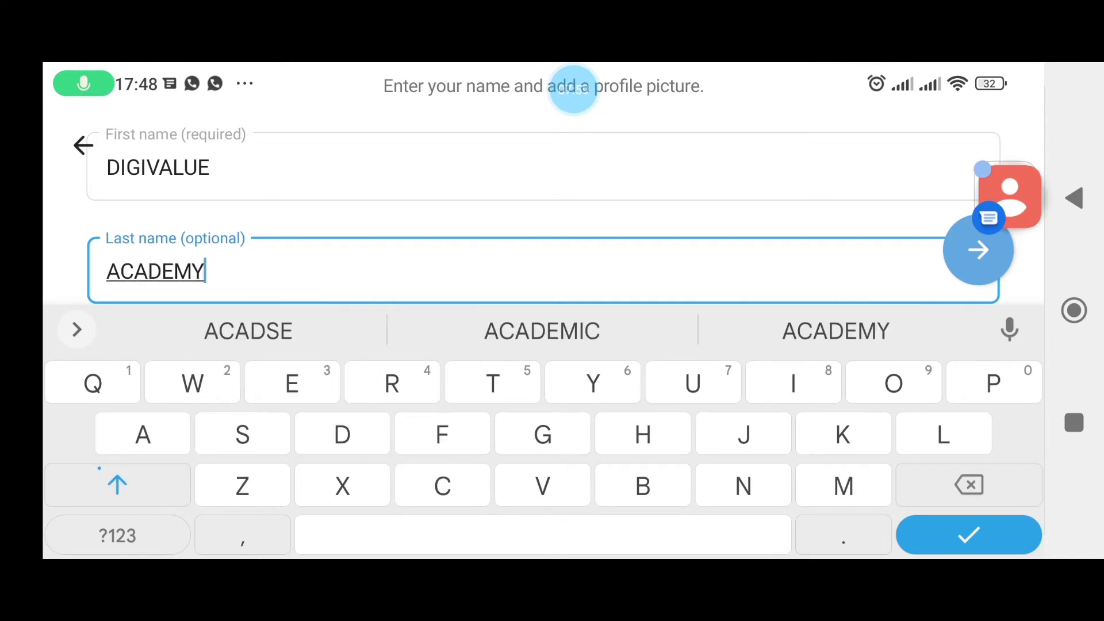
{"action": "key", "text": "Escape"}
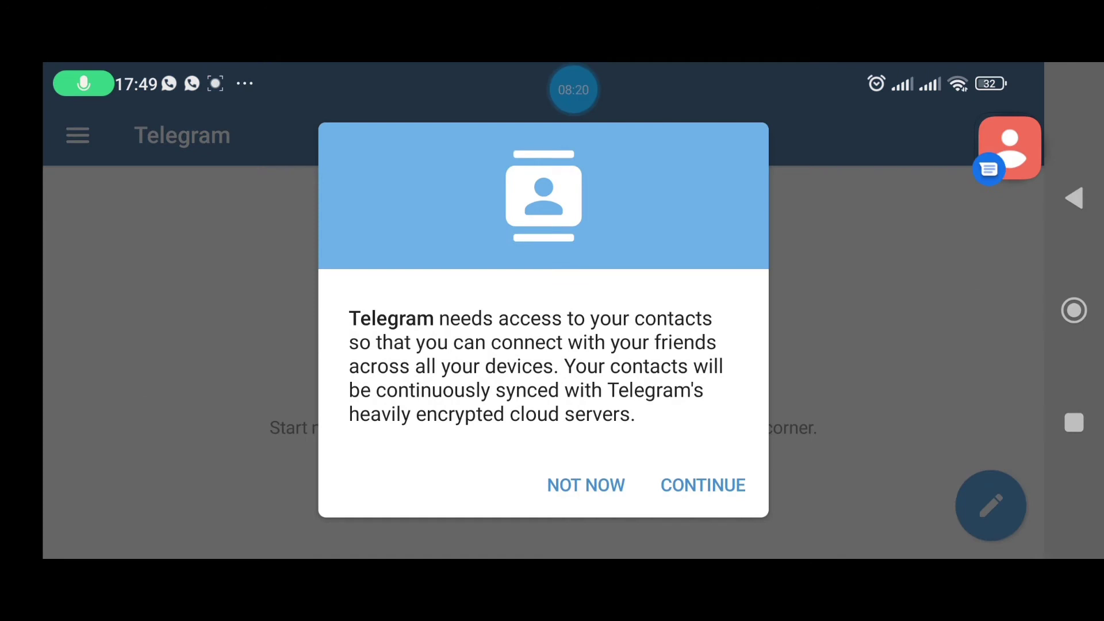
Allow Telegram access to the phone's contacts.
{"action": "left_click", "coordinate": [703, 485]}
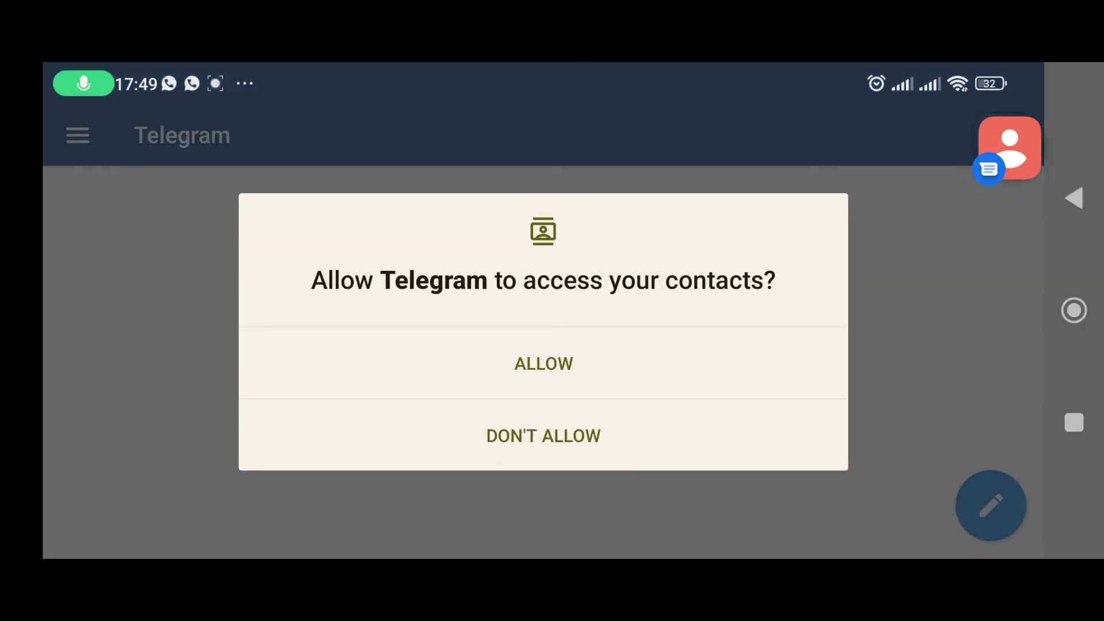
{"action": "left_click", "coordinate": [543, 363]}
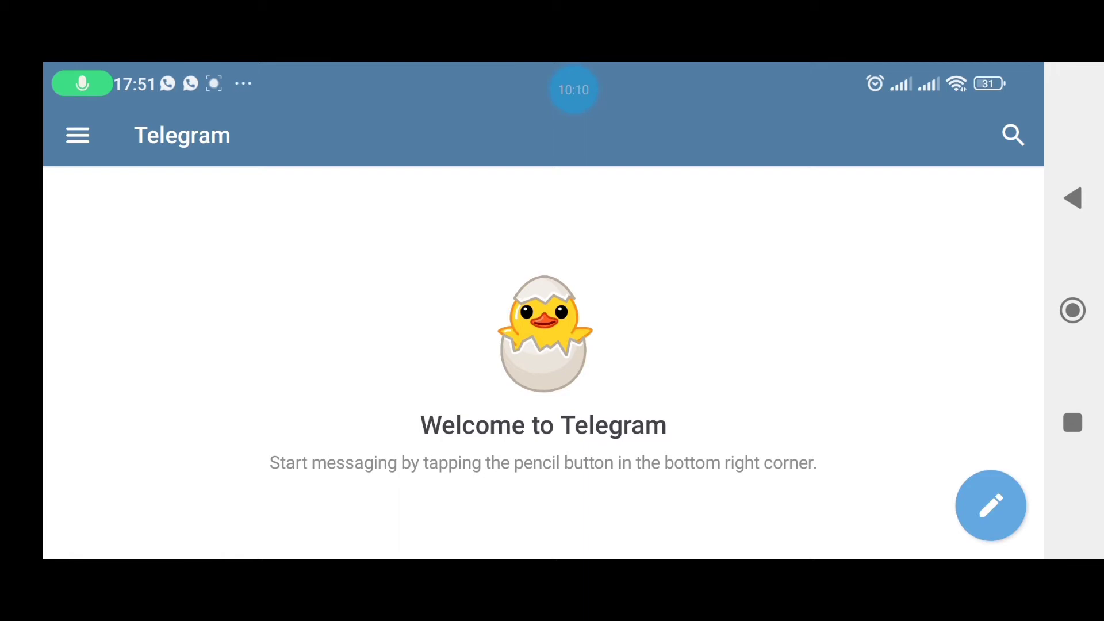
Go via Settings > Privacy and Security to the Two-Step Verification page.
{"action": "left_click", "coordinate": [78, 135]}
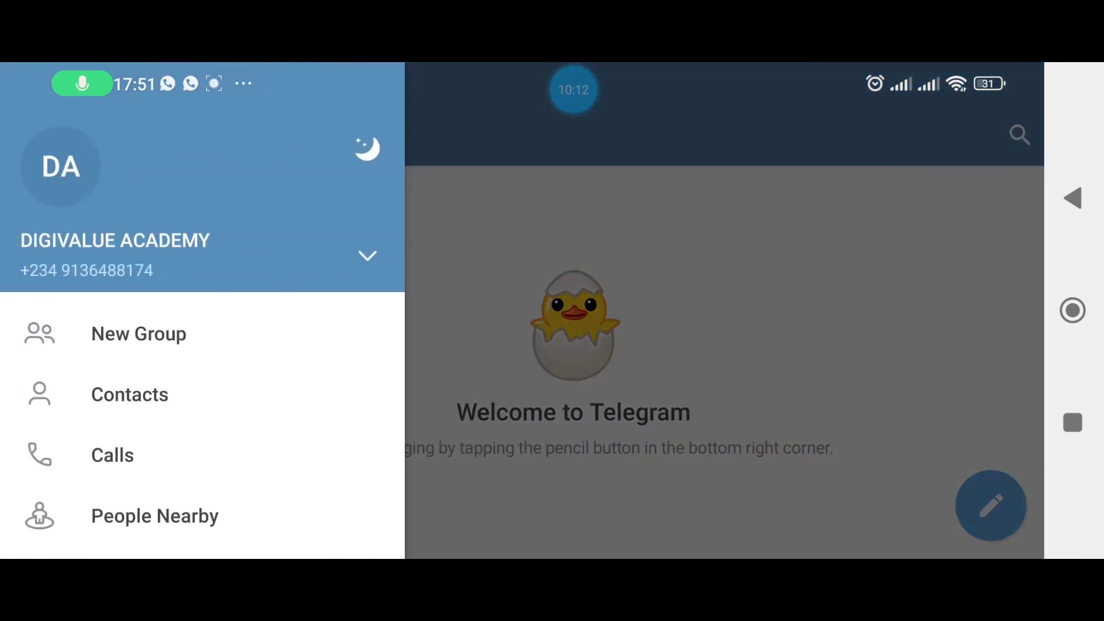
{"action": "scroll", "coordinate": [202, 311], "scroll_direction": "down", "scroll_amount": 3}
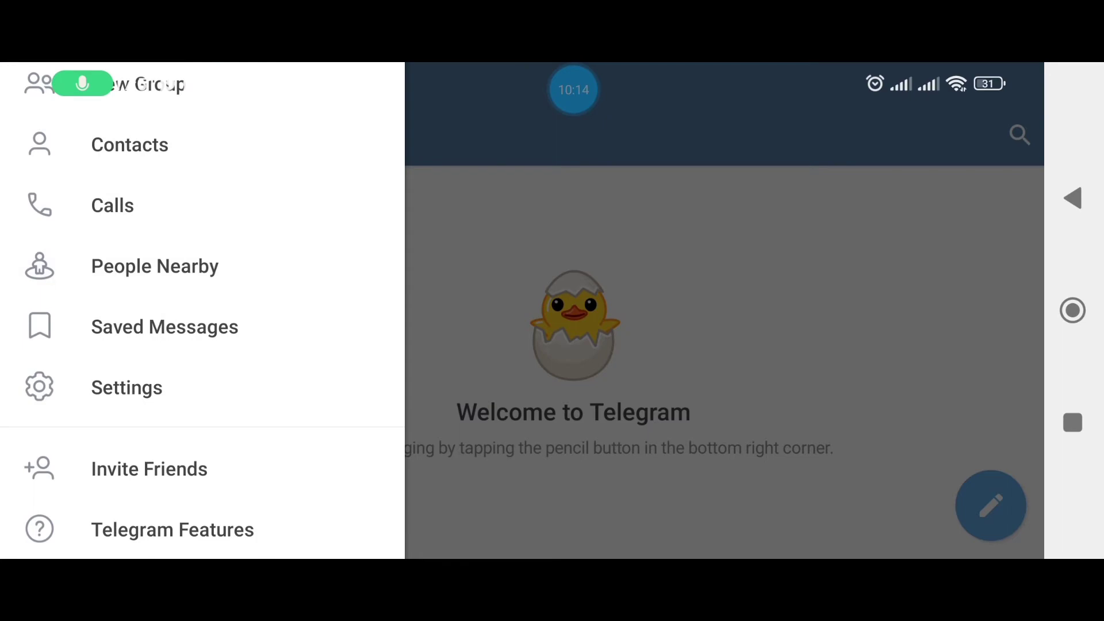
{"action": "left_click", "coordinate": [127, 387]}
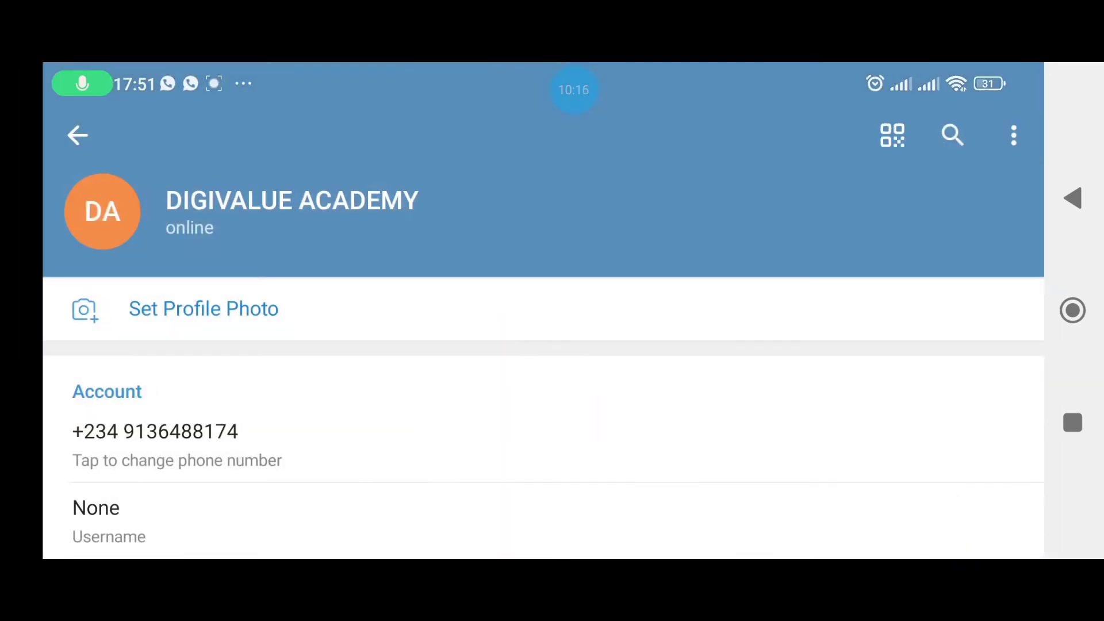
{"action": "scroll", "coordinate": [544, 363], "scroll_direction": "down", "scroll_amount": 10}
{"action": "scroll", "coordinate": [544, 363], "scroll_direction": "up", "scroll_amount": 5}
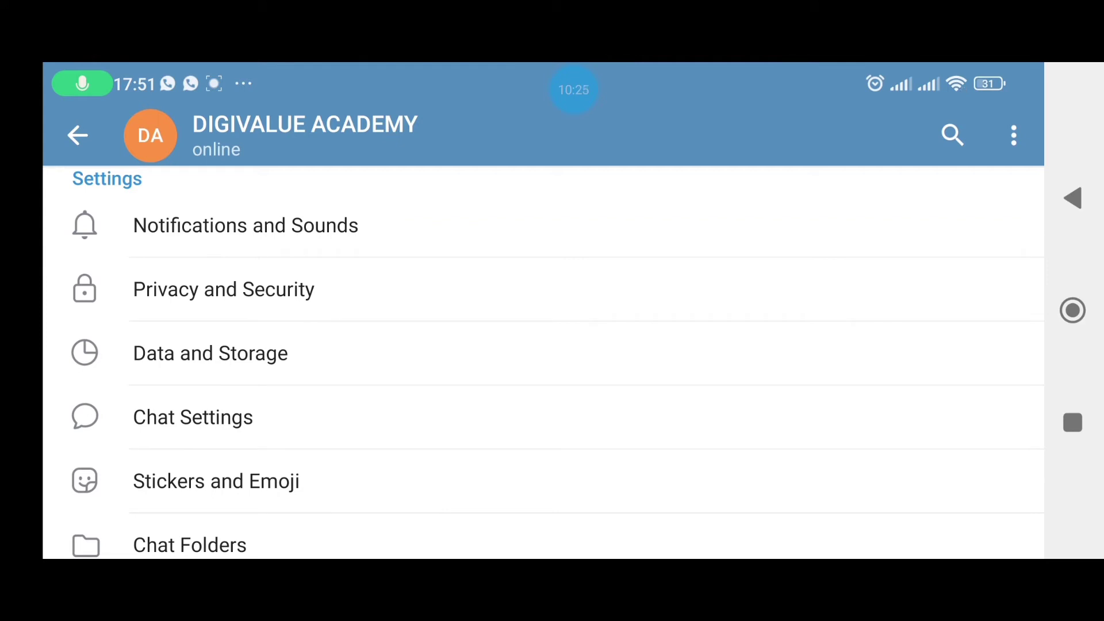
{"action": "left_click", "coordinate": [223, 289]}
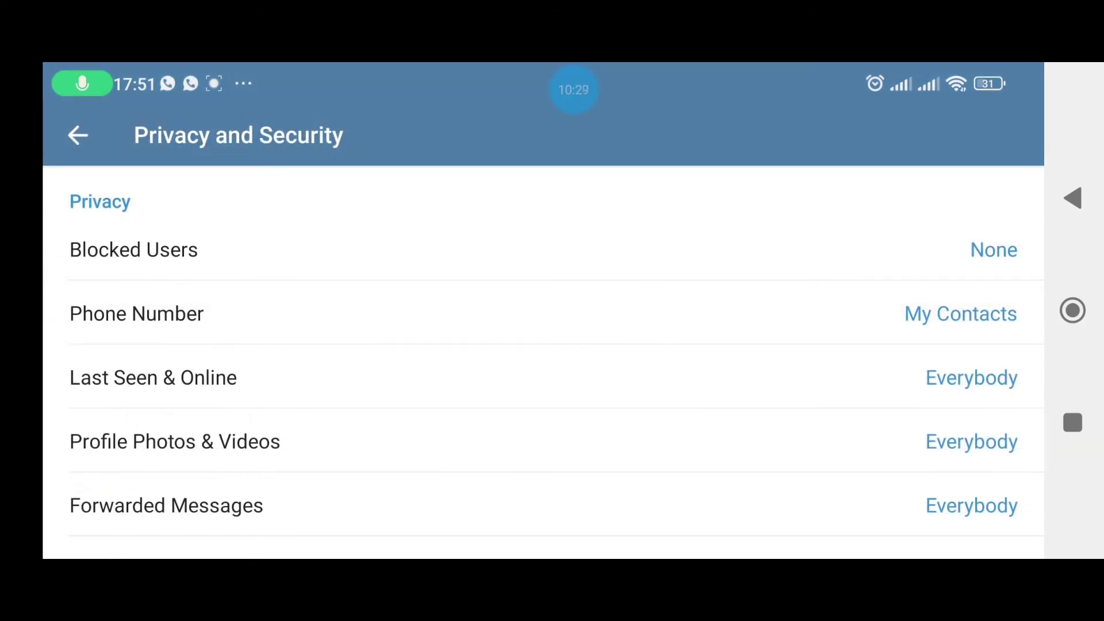
{"action": "scroll", "coordinate": [544, 363], "scroll_direction": "down", "scroll_amount": 3}
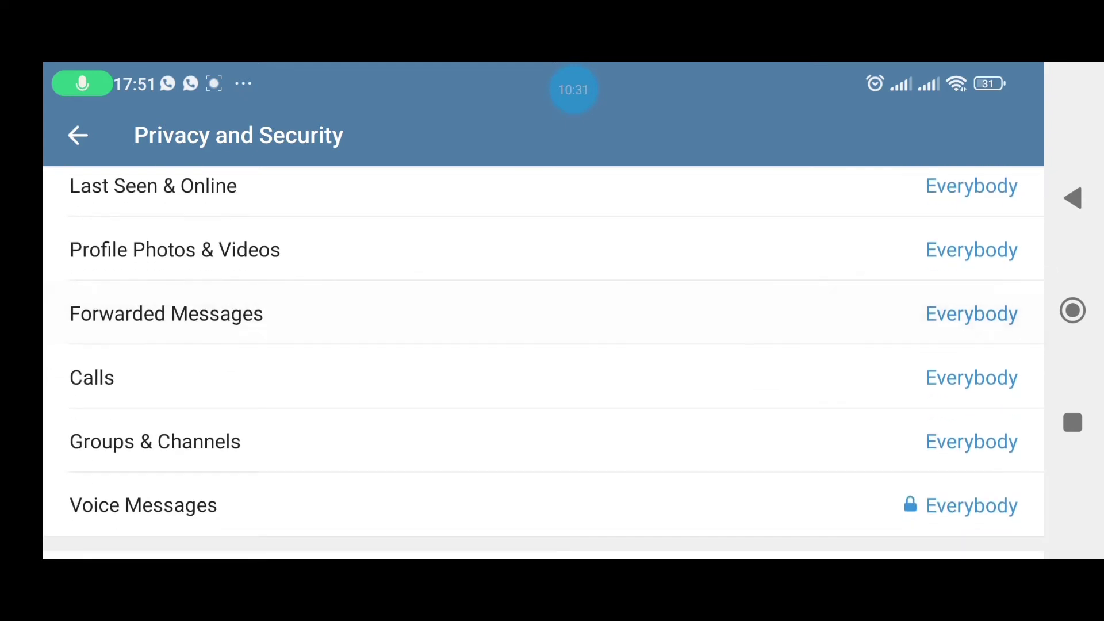
{"action": "scroll", "coordinate": [544, 363], "scroll_direction": "down", "scroll_amount": 3}
{"action": "scroll", "coordinate": [544, 363], "scroll_direction": "down", "scroll_amount": 3}
{"action": "scroll", "coordinate": [544, 363], "scroll_direction": "up", "scroll_amount": 1}
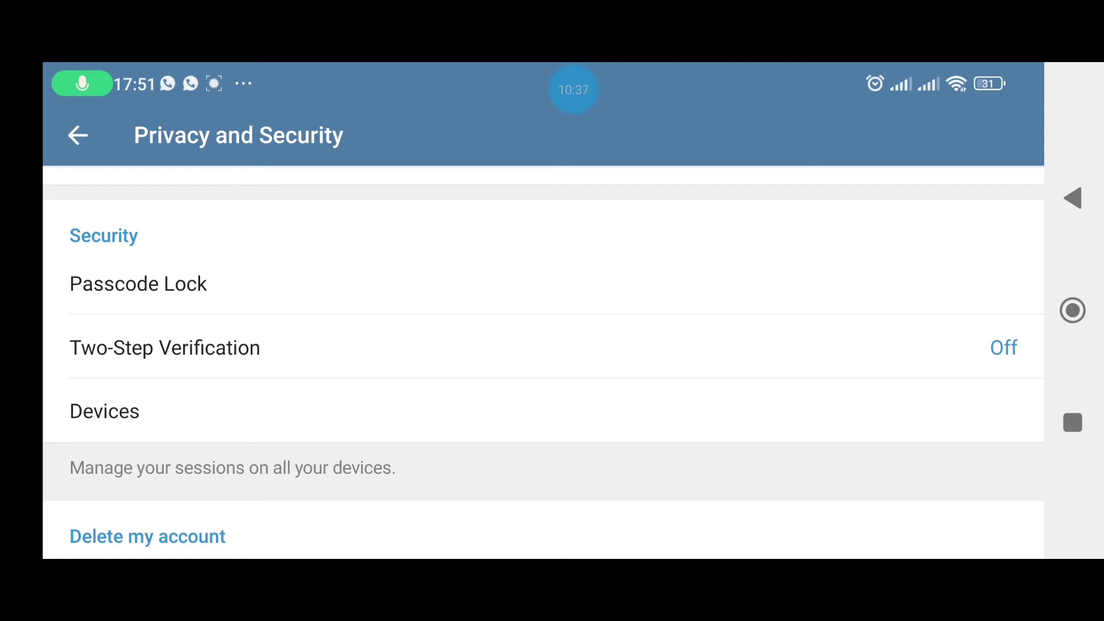
{"action": "scroll", "coordinate": [544, 362], "scroll_direction": "down", "scroll_amount": 2}
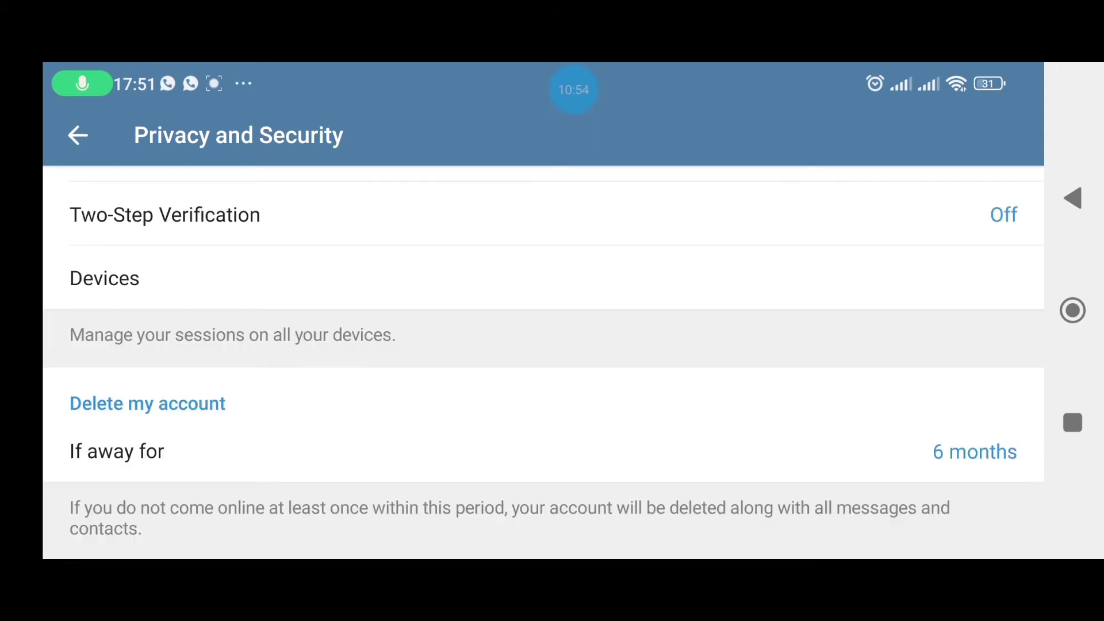
{"action": "scroll", "coordinate": [544, 363], "scroll_direction": "up", "scroll_amount": 2}
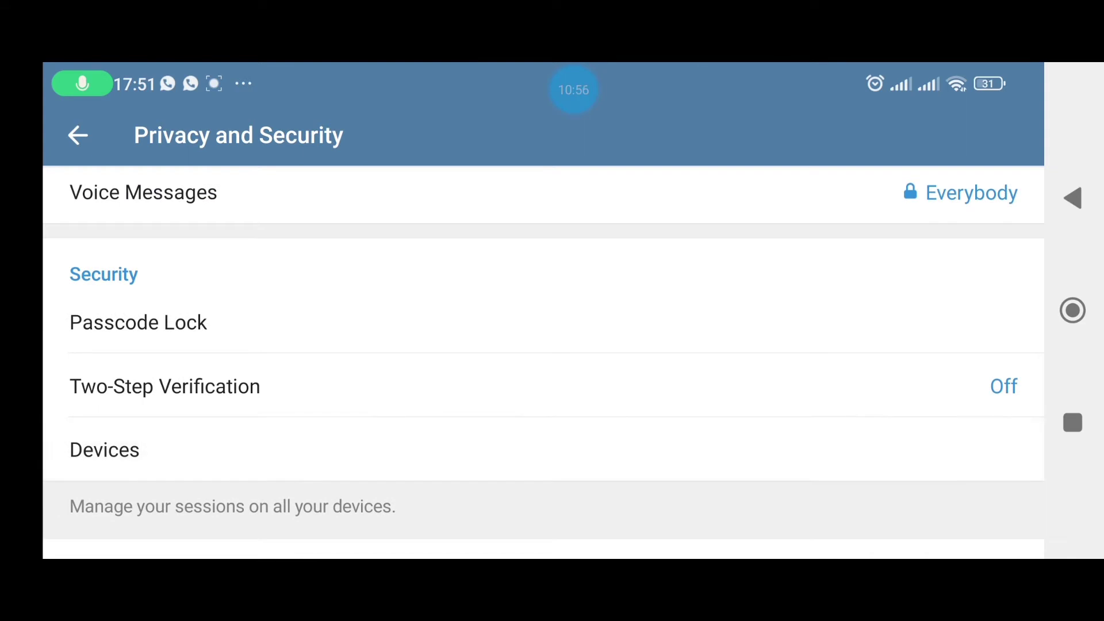
{"action": "left_click", "coordinate": [552, 385]}
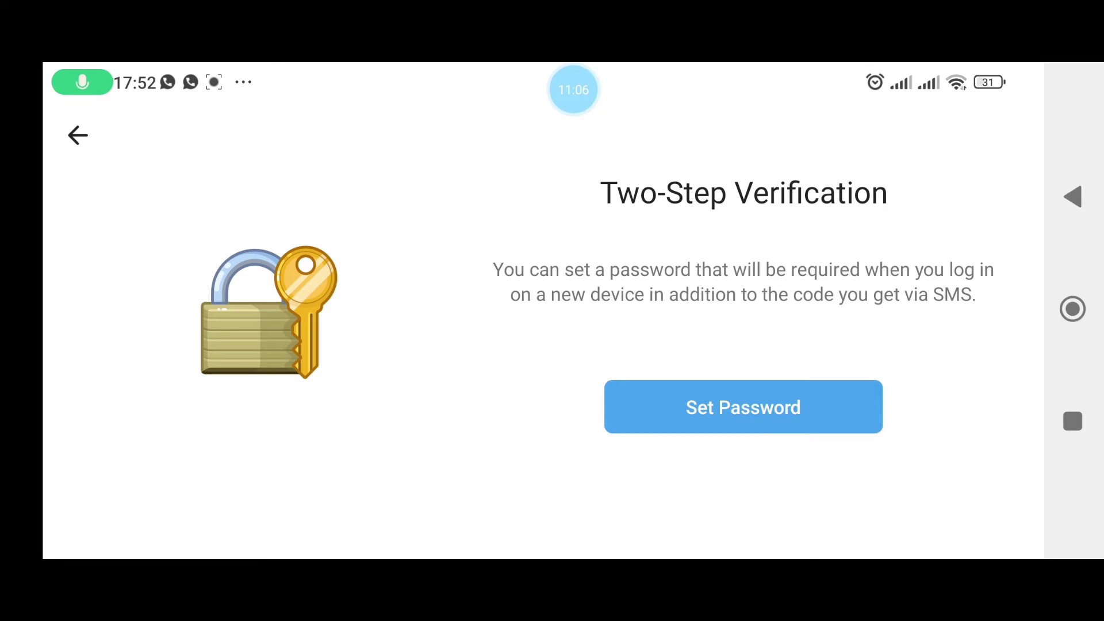
Set a two-step verification password with recovery email and return to the settings list.
{"action": "left_click", "coordinate": [742, 407]}
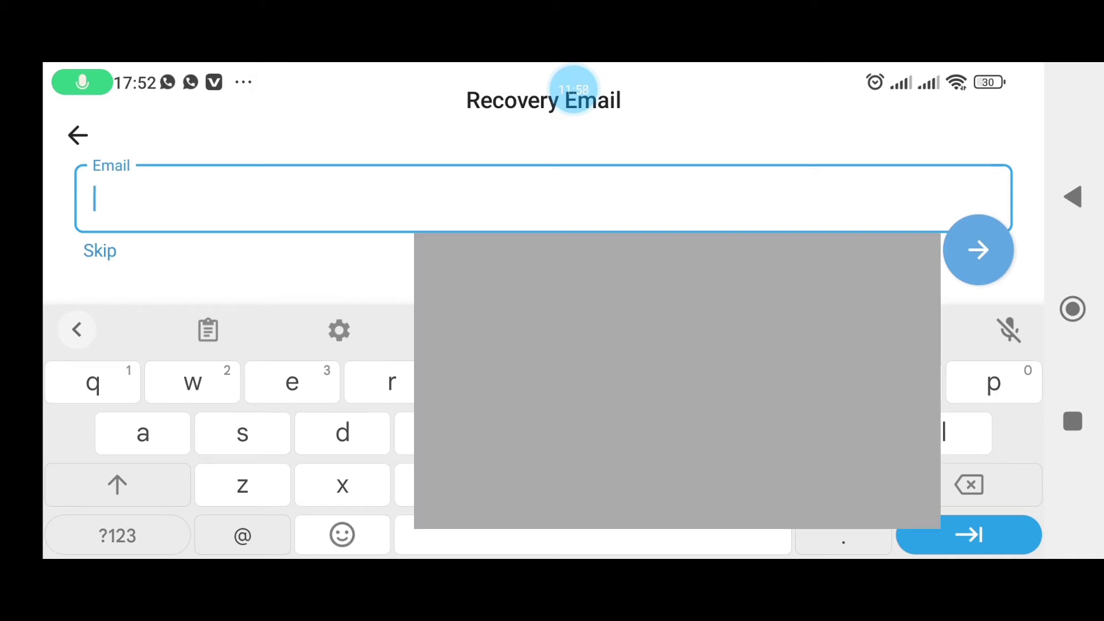
{"action": "type", "text": "ez"}
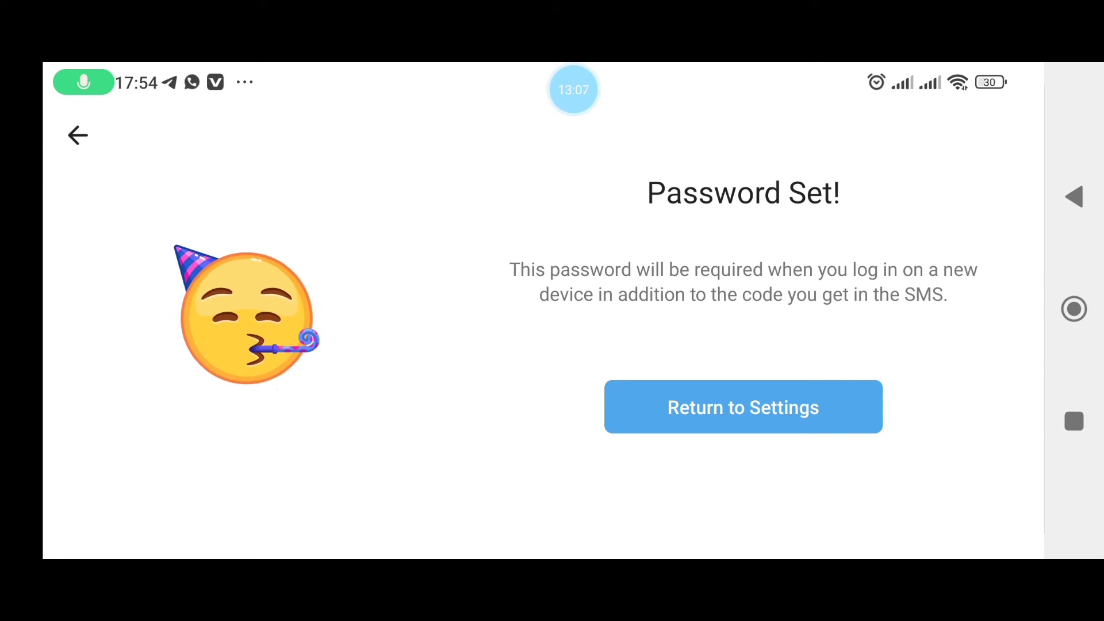
{"action": "left_click", "coordinate": [742, 407]}
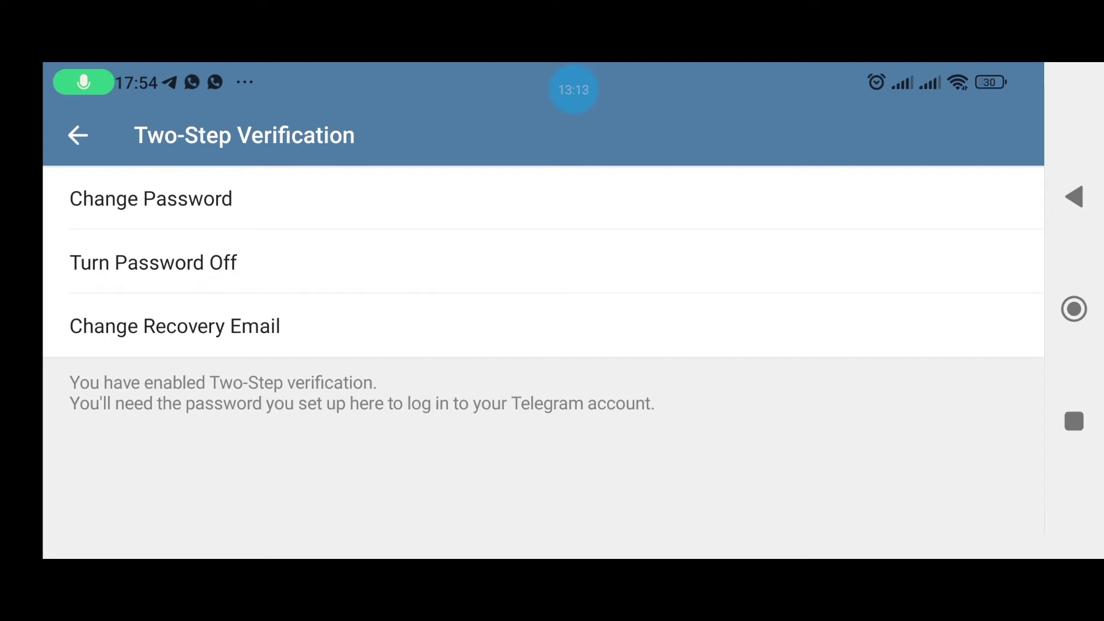
{"action": "left_click", "coordinate": [77, 134]}
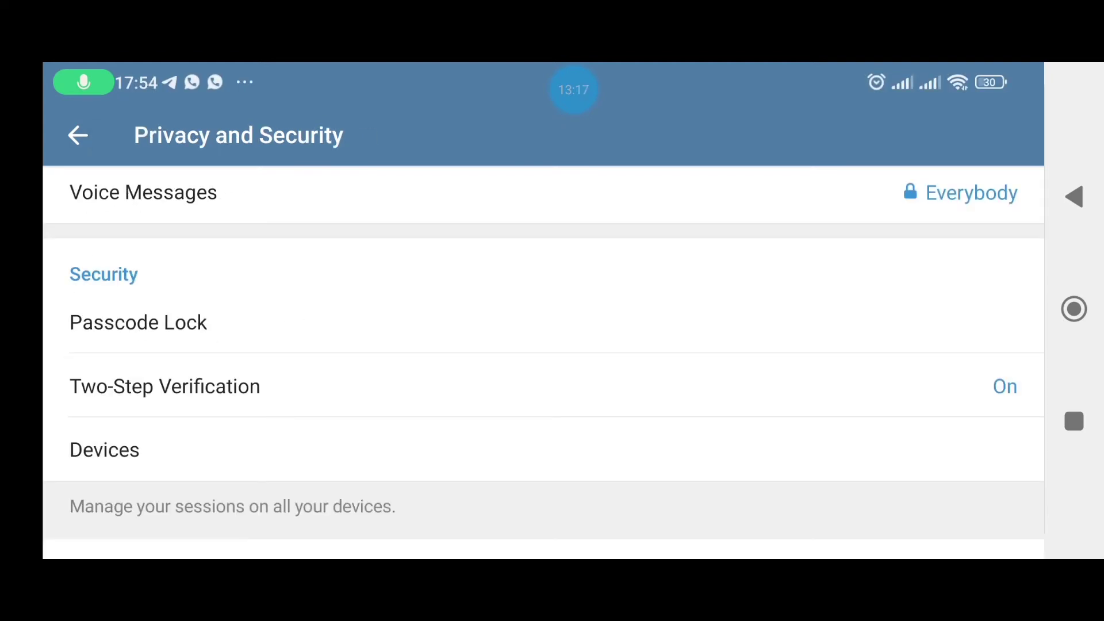
{"action": "scroll", "coordinate": [544, 362], "scroll_direction": "down", "scroll_amount": 3}
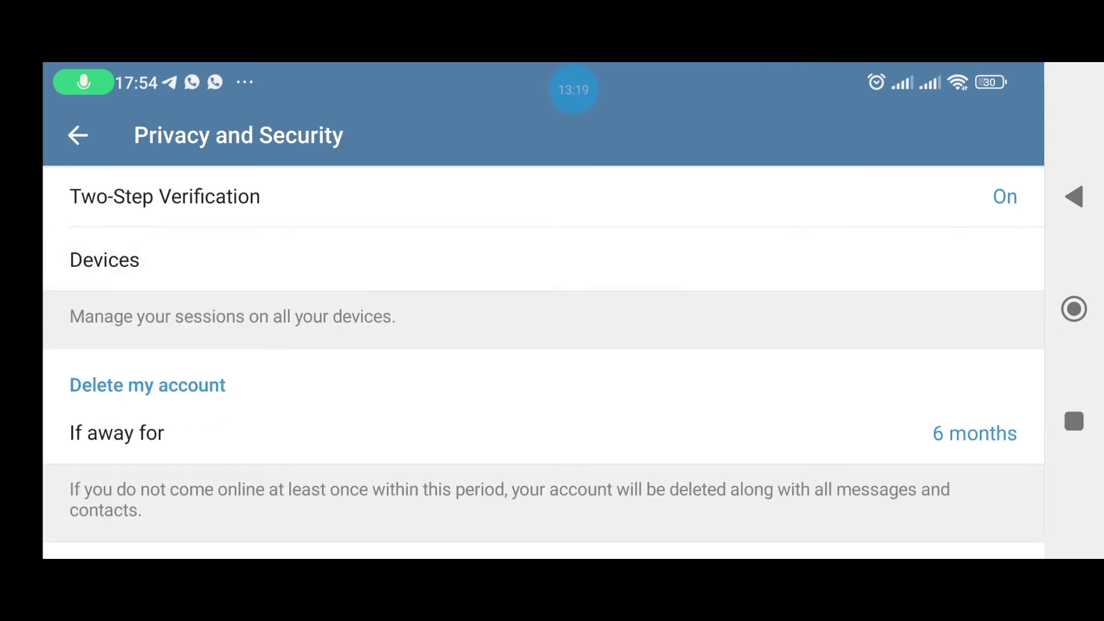
{"action": "scroll", "coordinate": [544, 362], "scroll_direction": "up", "scroll_amount": 10}
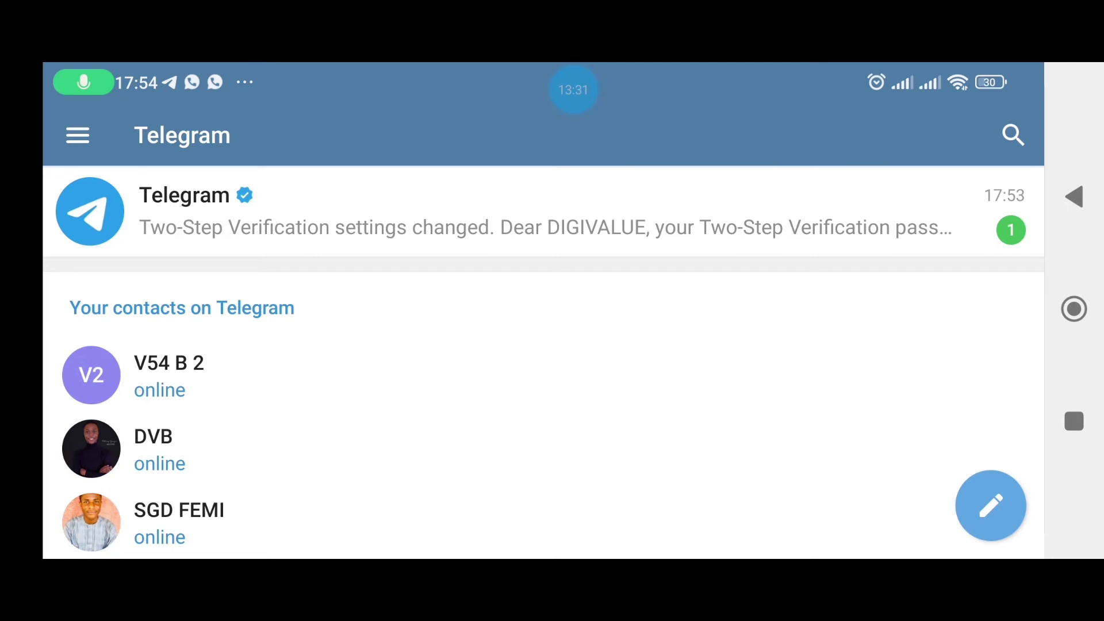
{"action": "scroll", "coordinate": [544, 362], "scroll_direction": "down", "scroll_amount": 5}
{"action": "scroll", "coordinate": [544, 363], "scroll_direction": "up", "scroll_amount": 3}
{"action": "scroll", "coordinate": [543, 362], "scroll_direction": "up", "scroll_amount": 3}
In Chat Settings, raise the message text size from 16 to 17.
{"action": "left_click", "coordinate": [78, 135]}
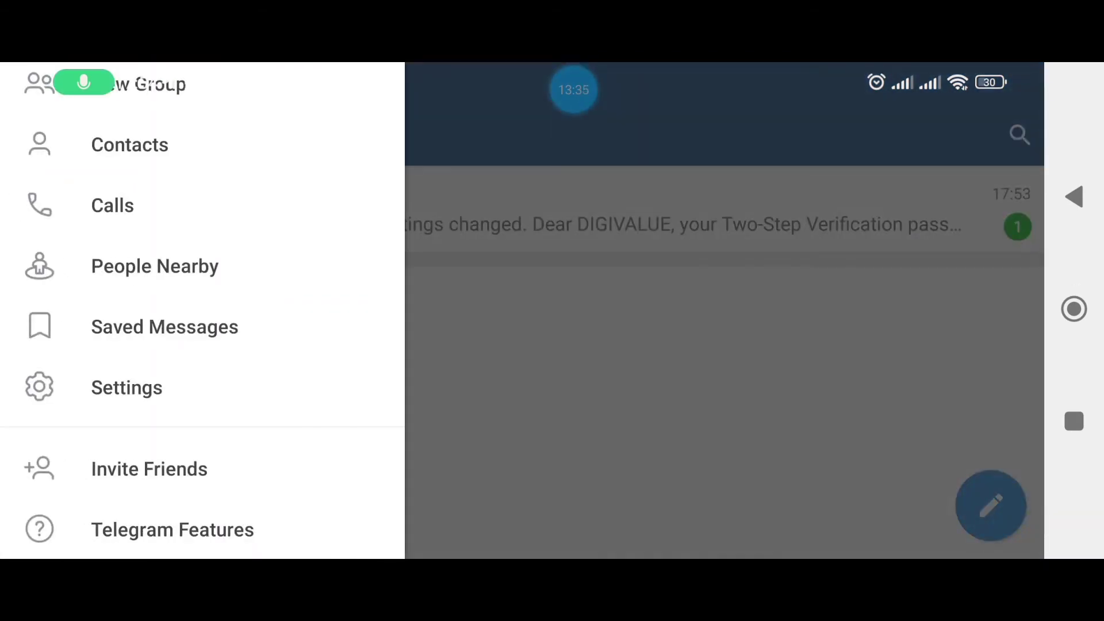
{"action": "left_click", "coordinate": [127, 388]}
{"action": "scroll", "coordinate": [543, 363], "scroll_direction": "down", "scroll_amount": 3}
{"action": "scroll", "coordinate": [543, 362], "scroll_direction": "down", "scroll_amount": 3}
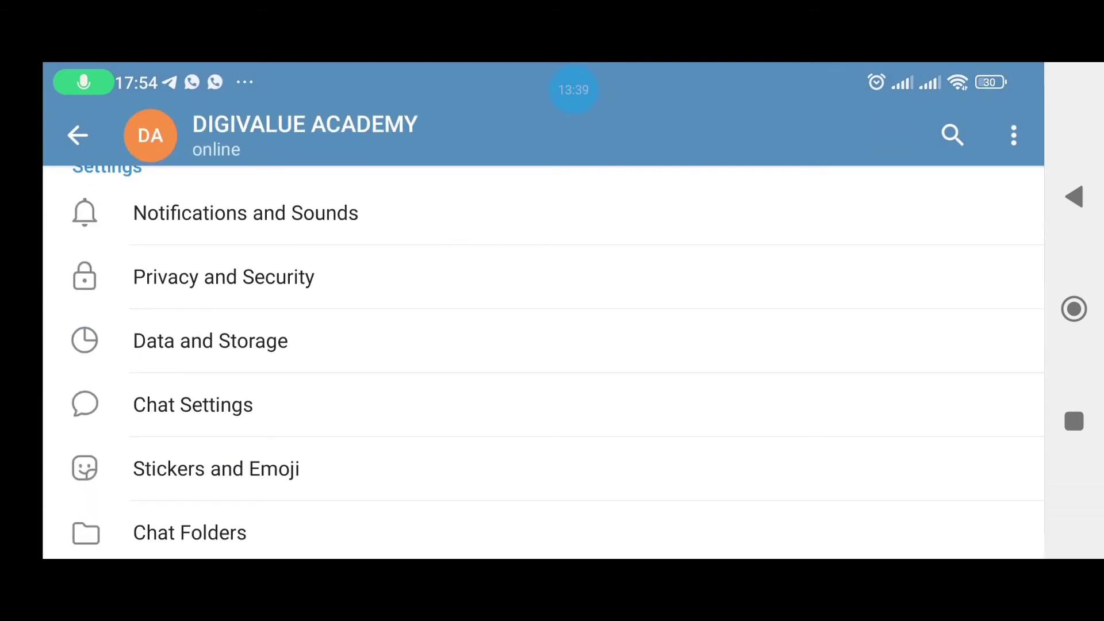
{"action": "left_click", "coordinate": [193, 405]}
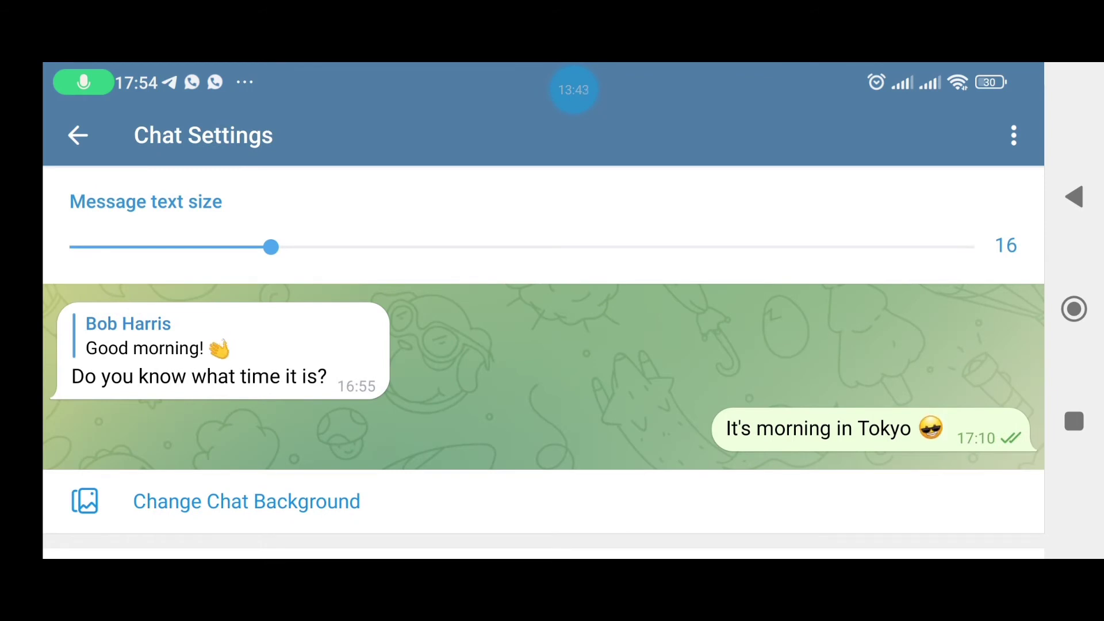
{"action": "mouse_move", "coordinate": [271, 247]}
{"action": "left_mouse_down"}
{"action": "mouse_move", "coordinate": [400, 247]}
{"action": "mouse_move", "coordinate": [77, 247]}
{"action": "mouse_move", "coordinate": [320, 247]}
{"action": "left_mouse_up"}
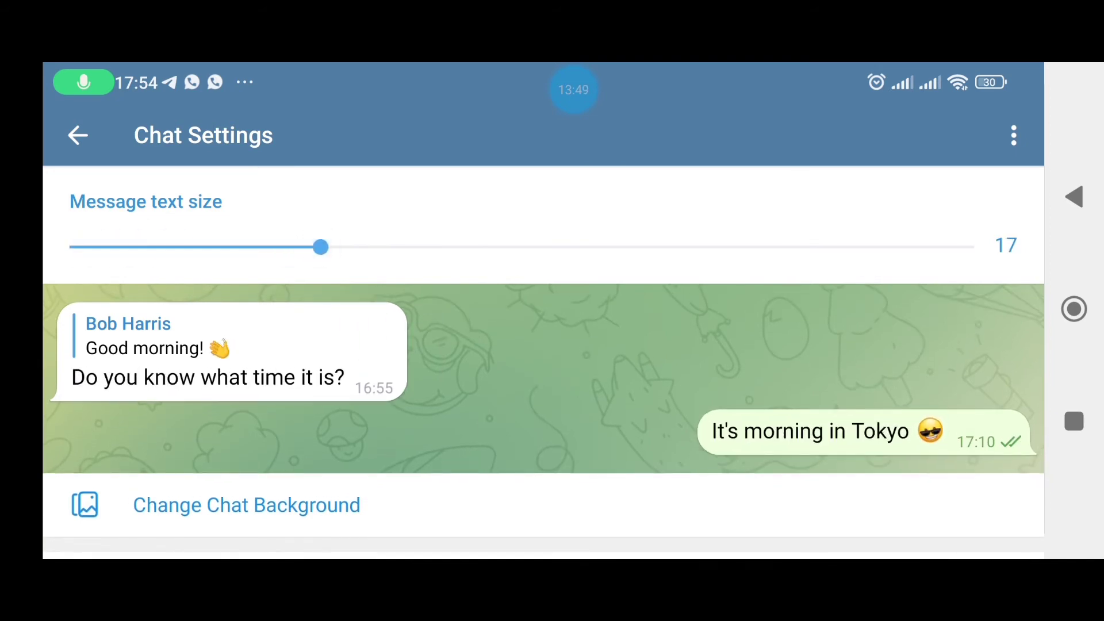
{"action": "scroll", "coordinate": [544, 362], "scroll_direction": "down", "scroll_amount": 2}
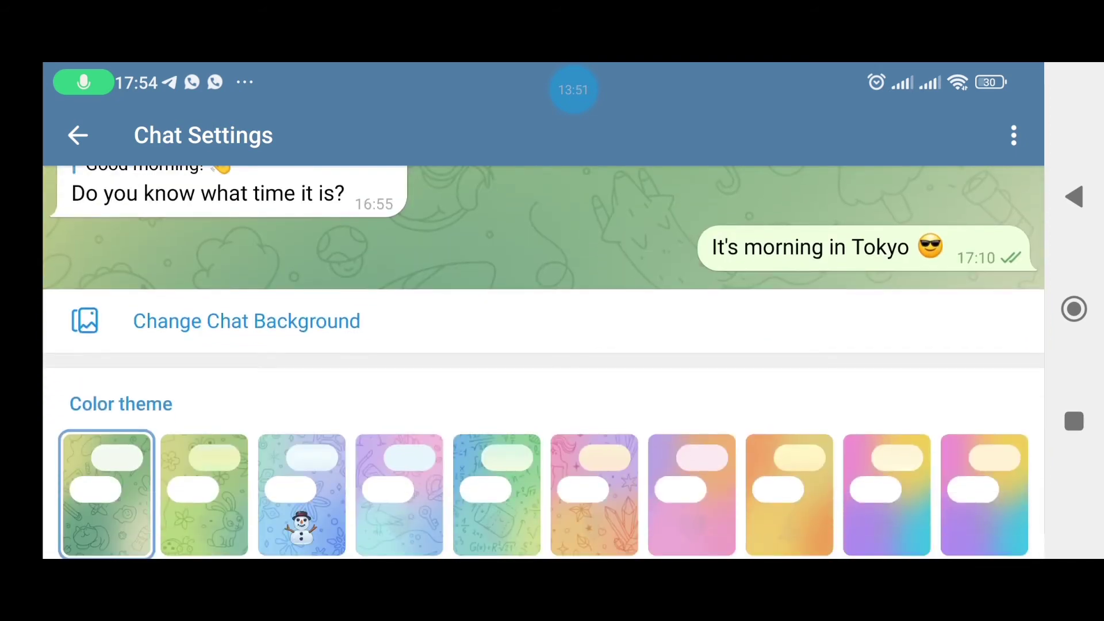
Try the diamond, tulip, game-controller and rainbow themes, then settle on purple diamond.
{"action": "left_click", "coordinate": [399, 495]}
{"action": "left_click", "coordinate": [594, 494]}
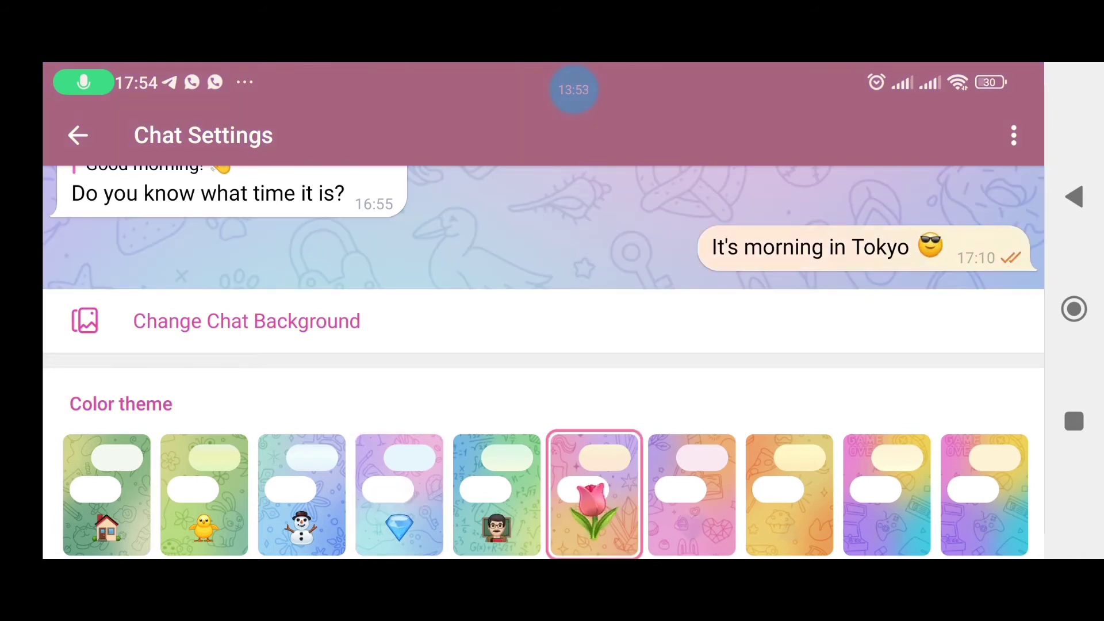
{"action": "left_click", "coordinate": [887, 494]}
{"action": "left_click", "coordinate": [984, 494]}
{"action": "scroll", "coordinate": [553, 345], "scroll_direction": "down", "scroll_amount": 3}
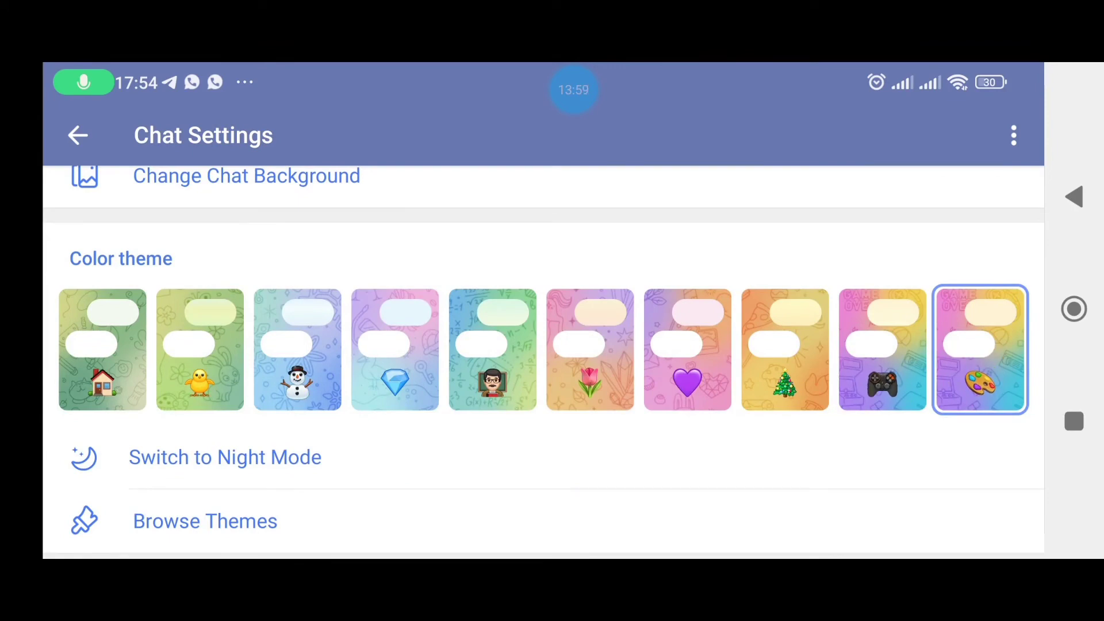
{"action": "left_click", "coordinate": [394, 349]}
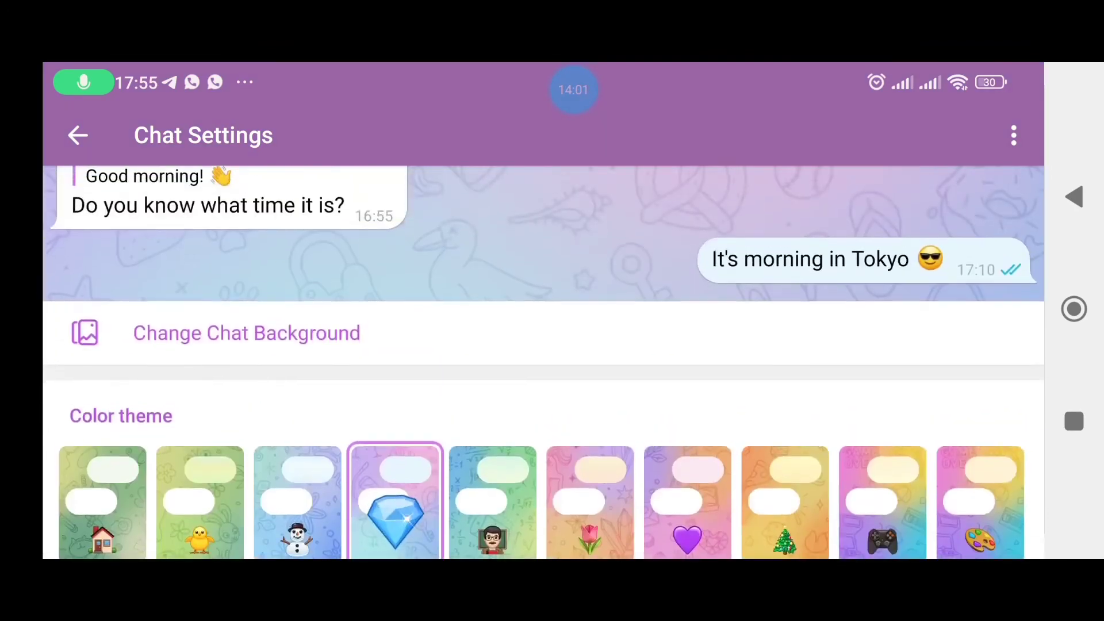
{"action": "scroll", "coordinate": [552, 363], "scroll_direction": "down", "scroll_amount": 5}
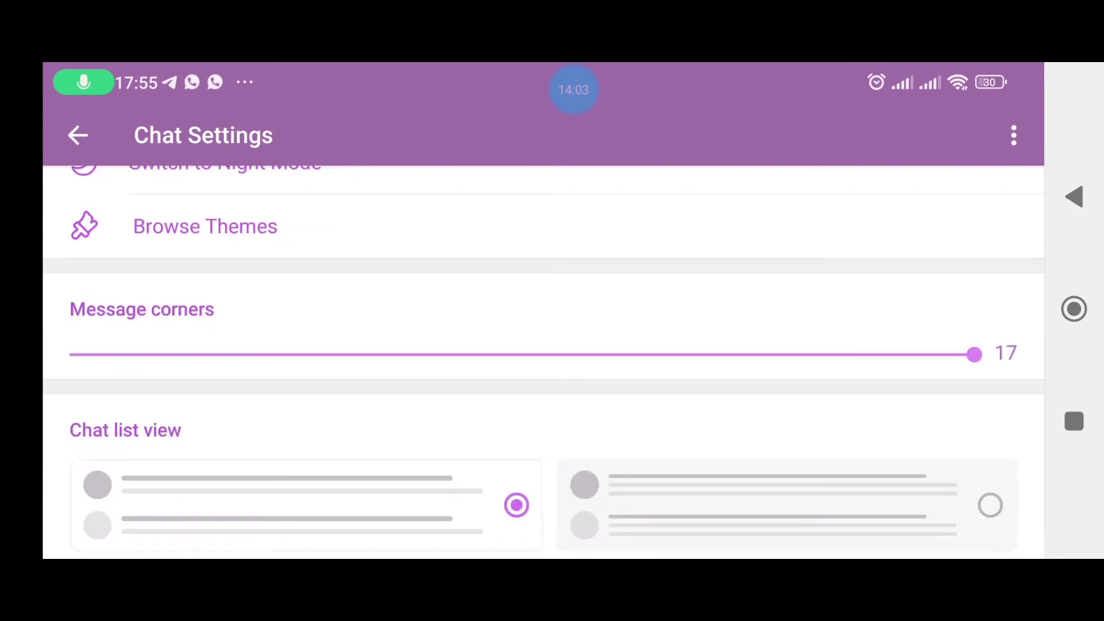
{"action": "scroll", "coordinate": [552, 363], "scroll_direction": "down", "scroll_amount": 1}
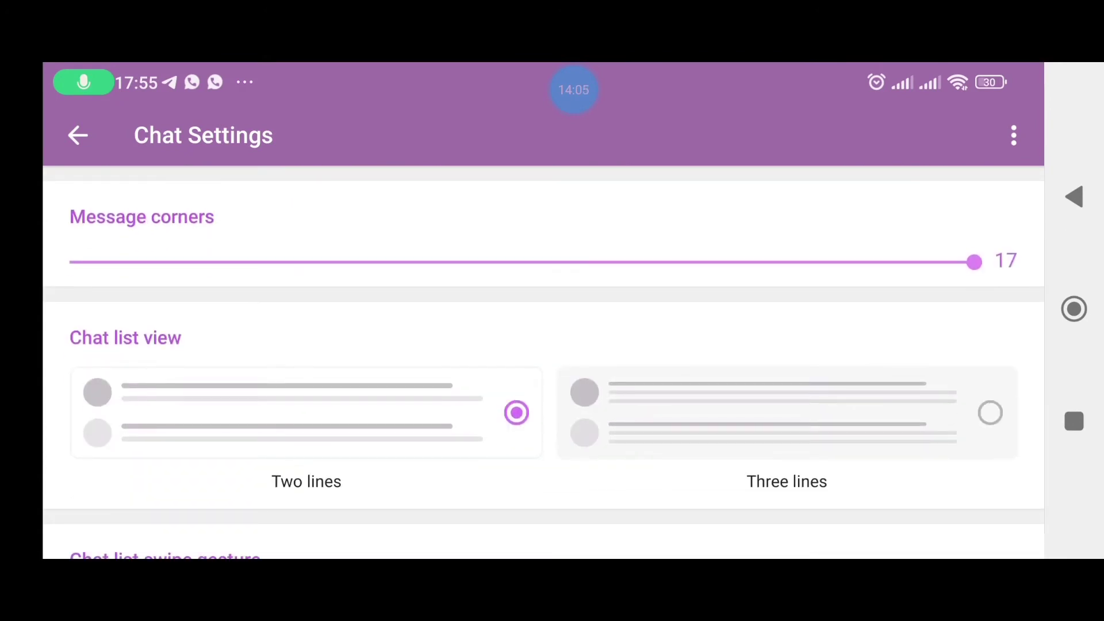
{"action": "scroll", "coordinate": [552, 363], "scroll_direction": "down", "scroll_amount": 3}
{"action": "scroll", "coordinate": [552, 362], "scroll_direction": "down", "scroll_amount": 2}
{"action": "scroll", "coordinate": [552, 362], "scroll_direction": "down", "scroll_amount": 2}
{"action": "scroll", "coordinate": [552, 362], "scroll_direction": "down", "scroll_amount": 1}
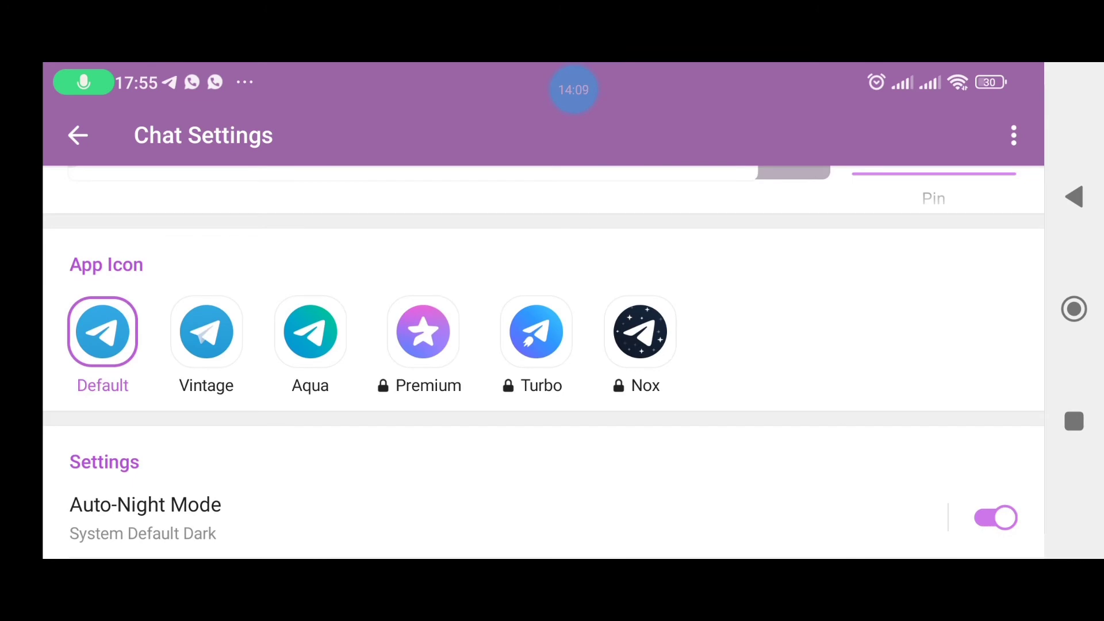
Change the app icon to Aqua and relaunch Telegram from its store listing.
{"action": "left_click", "coordinate": [310, 331]}
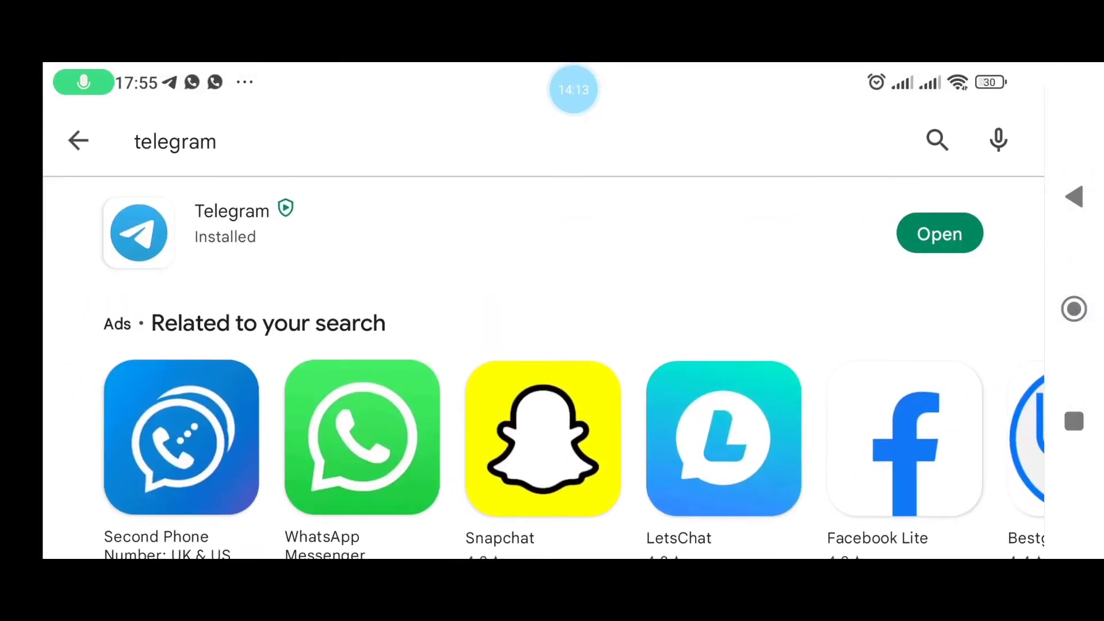
{"action": "left_click", "coordinate": [939, 234]}
{"action": "scroll", "coordinate": [544, 363], "scroll_direction": "down", "scroll_amount": 1}
{"action": "scroll", "coordinate": [544, 362], "scroll_direction": "down", "scroll_amount": 10}
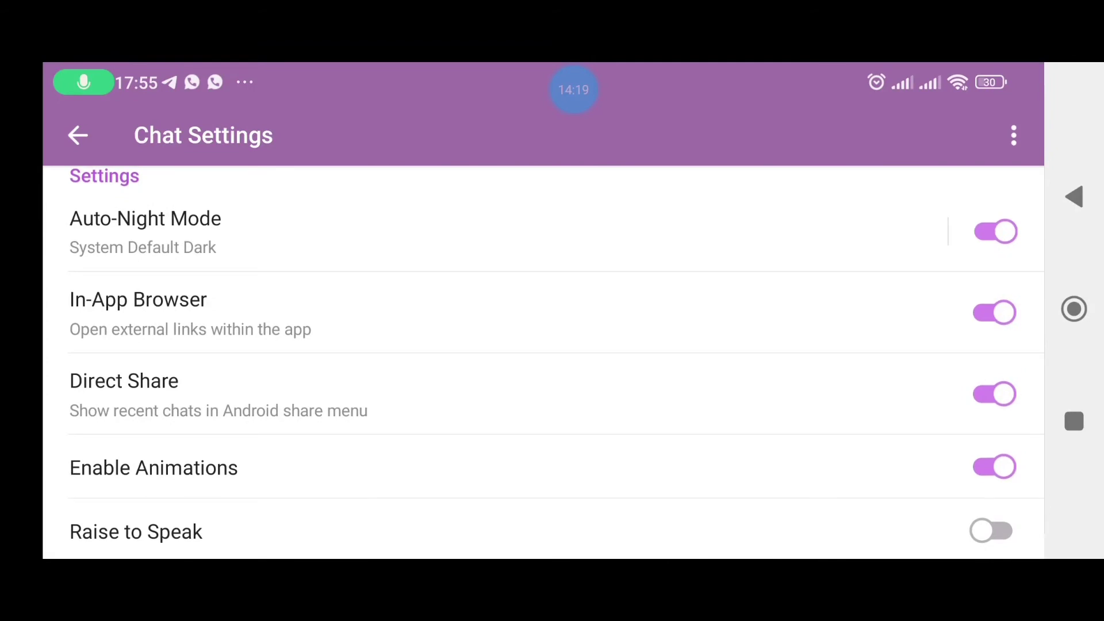
{"action": "scroll", "coordinate": [544, 363], "scroll_direction": "down", "scroll_amount": 2}
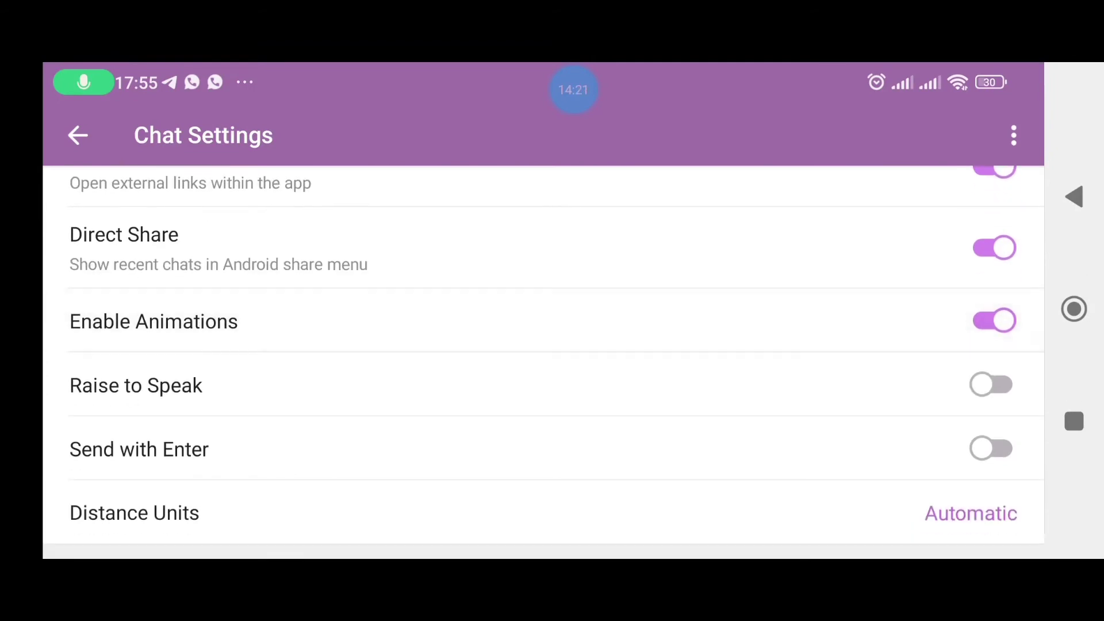
{"action": "scroll", "coordinate": [544, 363], "scroll_direction": "up", "scroll_amount": 3}
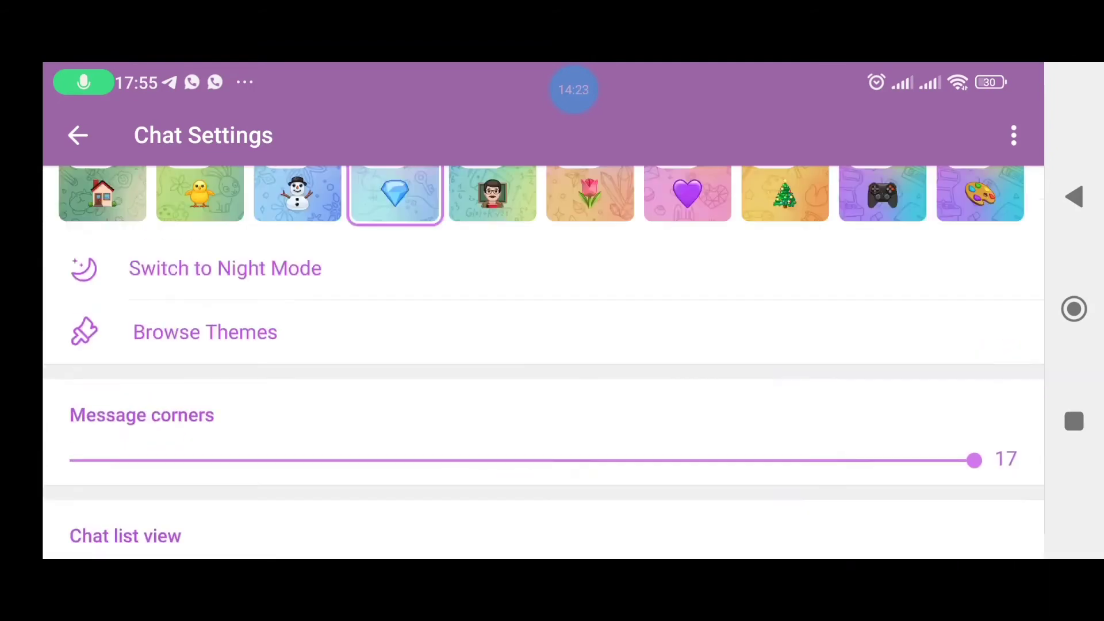
{"action": "scroll", "coordinate": [543, 362], "scroll_direction": "up", "scroll_amount": 5}
{"action": "scroll", "coordinate": [544, 362], "scroll_direction": "up", "scroll_amount": 4}
Start Create New Theme from the chat appearance menu, then back out of it.
{"action": "left_click", "coordinate": [1013, 135]}
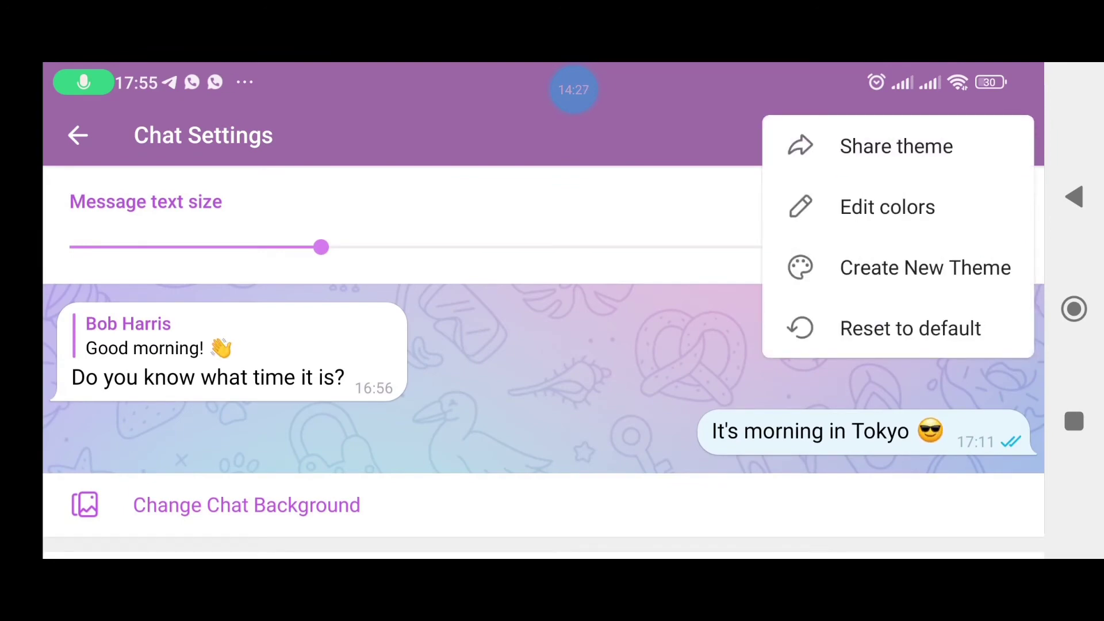
{"action": "left_click", "coordinate": [924, 268]}
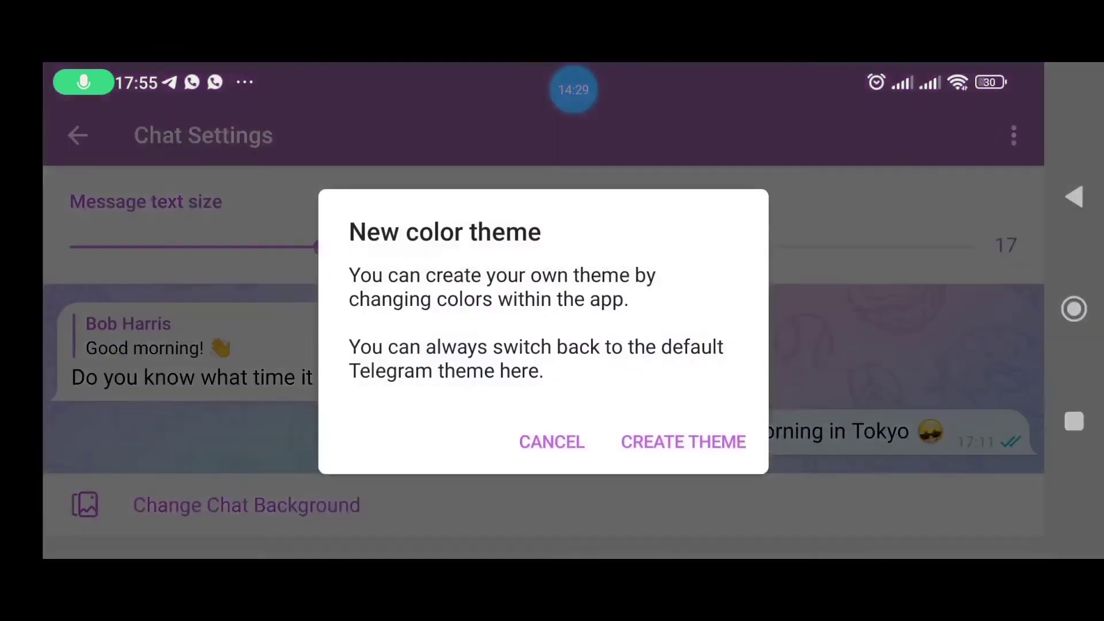
{"action": "key", "text": "Escape"}
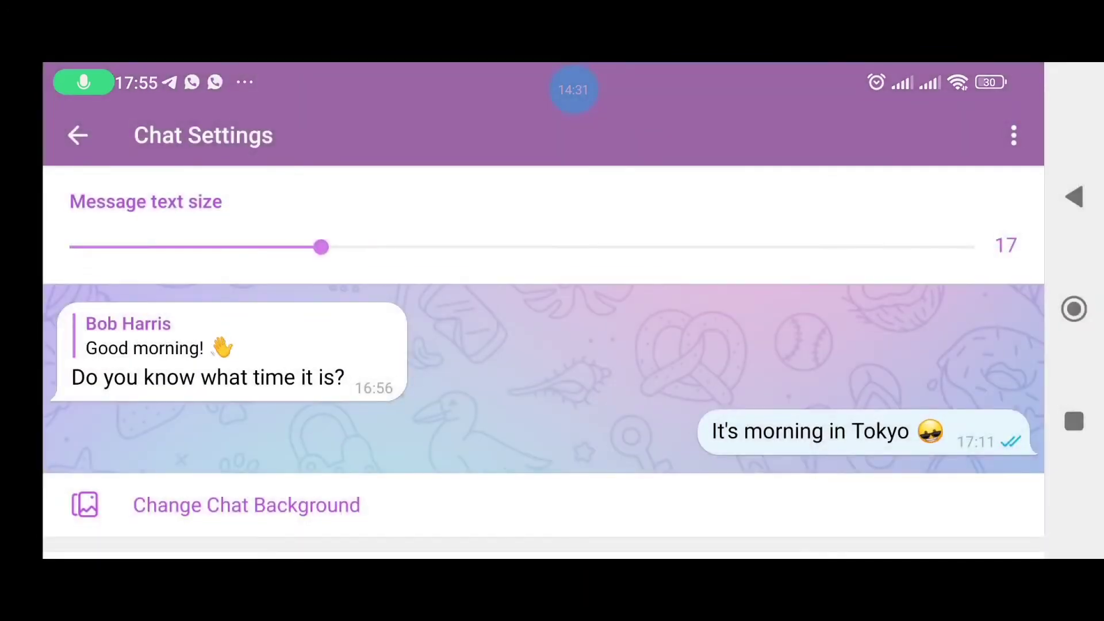
Reset the chat appearance settings to default and confirm.
{"action": "left_click", "coordinate": [1014, 136]}
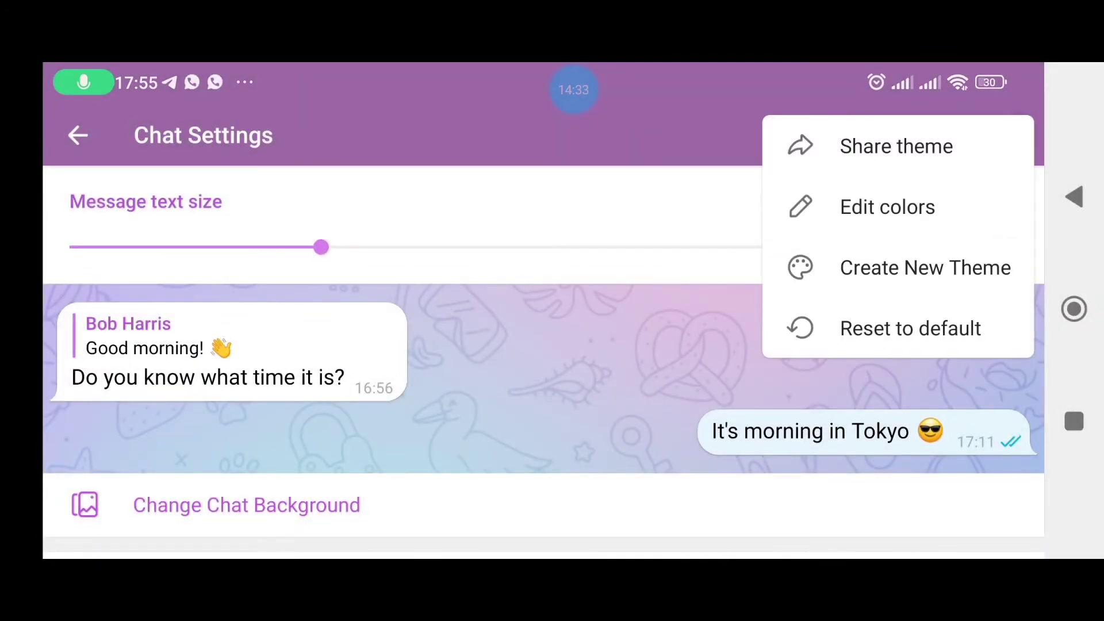
{"action": "left_click", "coordinate": [911, 328]}
{"action": "left_click", "coordinate": [717, 404]}
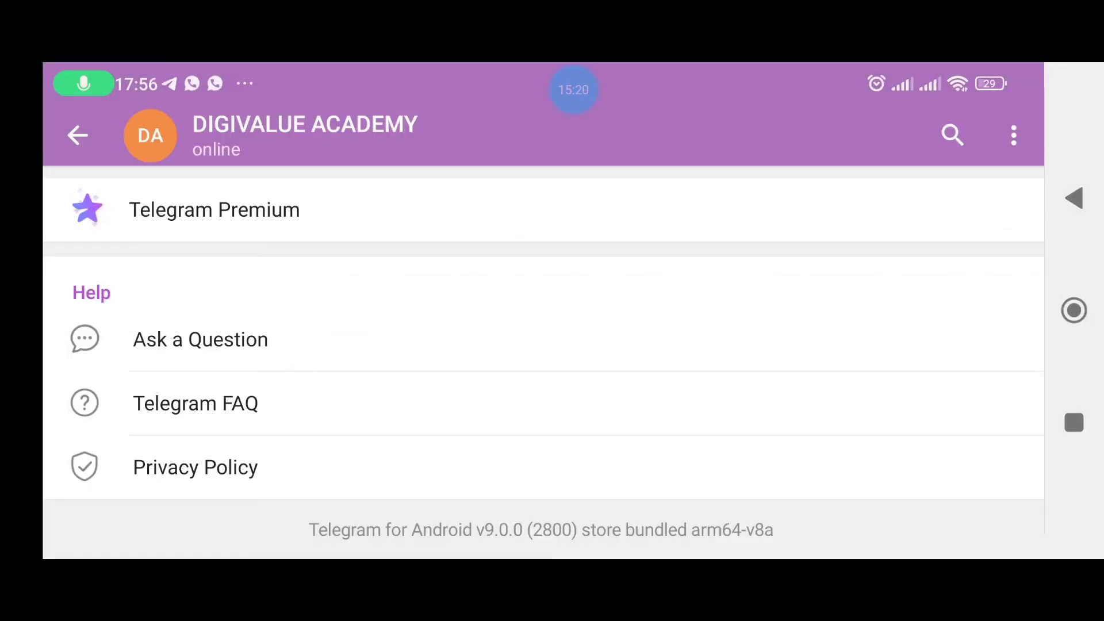
View the Telegram FAQ page from the Help section of Settings.
{"action": "left_click_drag", "start_coordinate": [195, 403], "coordinate": [195, 425]}
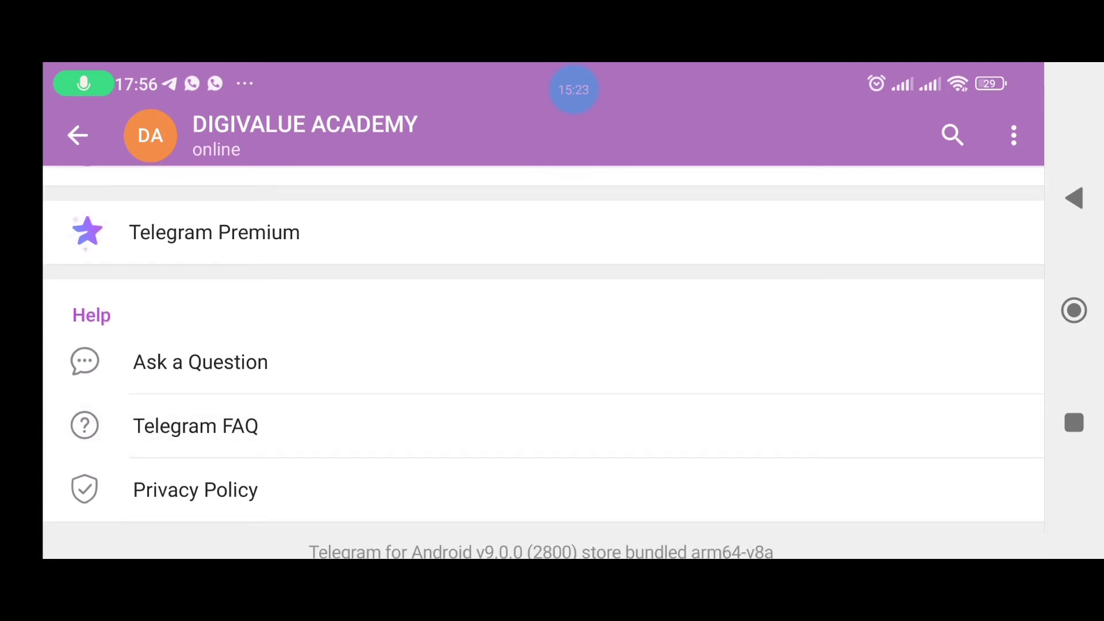
{"action": "left_click", "coordinate": [195, 425]}
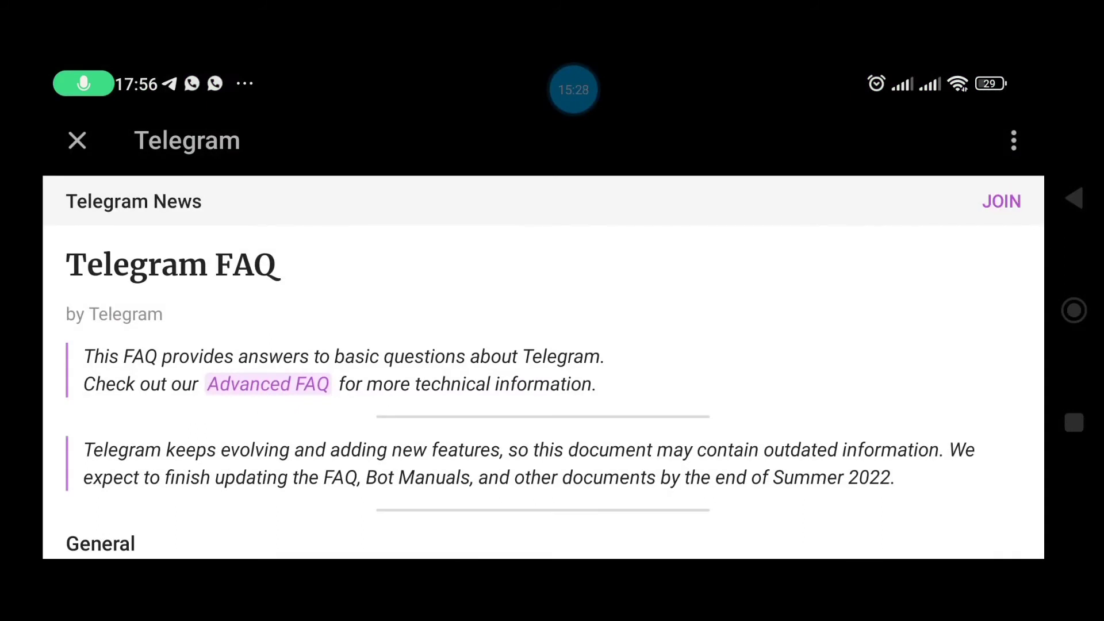
{"action": "scroll", "coordinate": [544, 362], "scroll_direction": "down", "scroll_amount": 5}
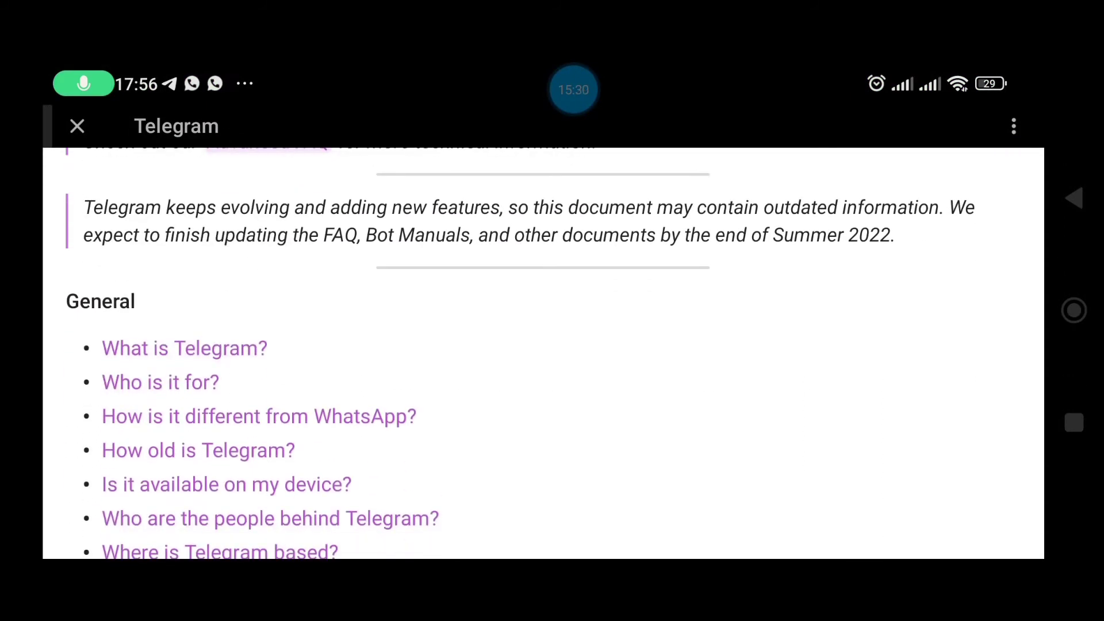
{"action": "scroll", "coordinate": [544, 355], "scroll_direction": "down", "scroll_amount": 1}
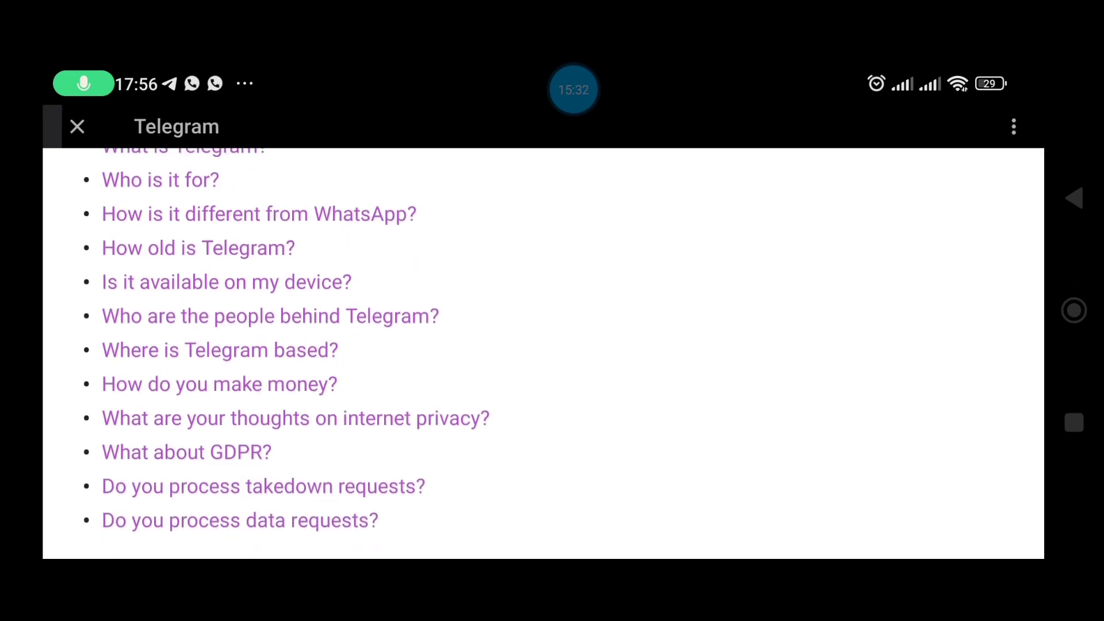
{"action": "scroll", "coordinate": [544, 362], "scroll_direction": "down", "scroll_amount": 4}
{"action": "scroll", "coordinate": [543, 362], "scroll_direction": "up", "scroll_amount": 2}
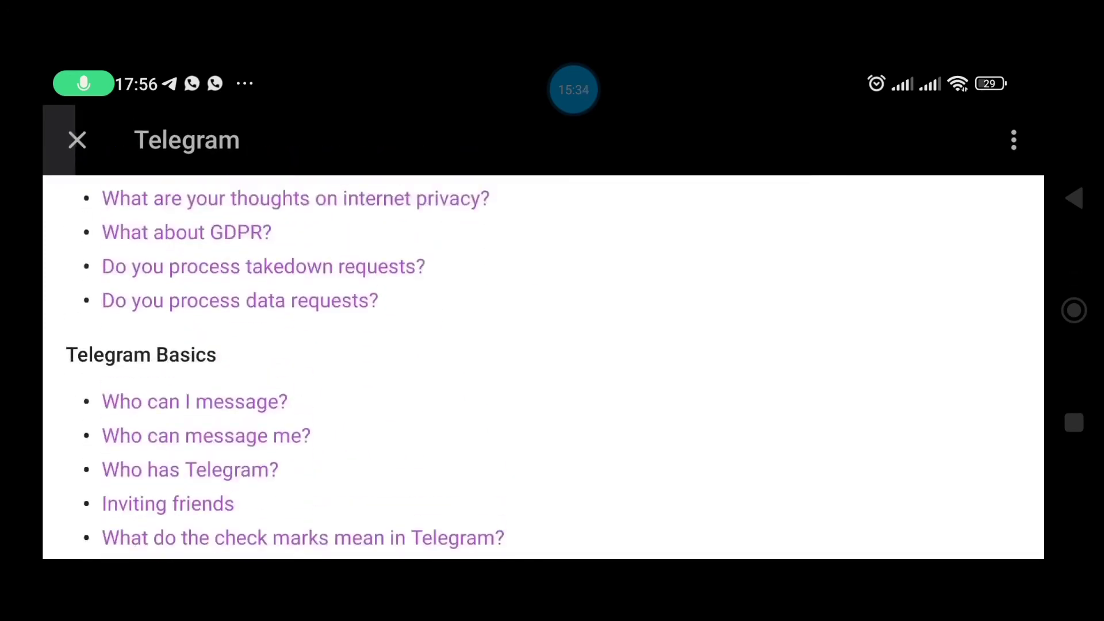
{"action": "scroll", "coordinate": [544, 362], "scroll_direction": "down", "scroll_amount": 1}
{"action": "scroll", "coordinate": [543, 362], "scroll_direction": "down", "scroll_amount": 1}
{"action": "scroll", "coordinate": [544, 363], "scroll_direction": "down", "scroll_amount": 2}
{"action": "scroll", "coordinate": [543, 363], "scroll_direction": "down", "scroll_amount": 2}
{"action": "scroll", "coordinate": [543, 353], "scroll_direction": "down", "scroll_amount": 1}
{"action": "scroll", "coordinate": [544, 353], "scroll_direction": "down", "scroll_amount": 3}
{"action": "scroll", "coordinate": [543, 355], "scroll_direction": "down", "scroll_amount": 5}
{"action": "scroll", "coordinate": [544, 354], "scroll_direction": "down", "scroll_amount": 2}
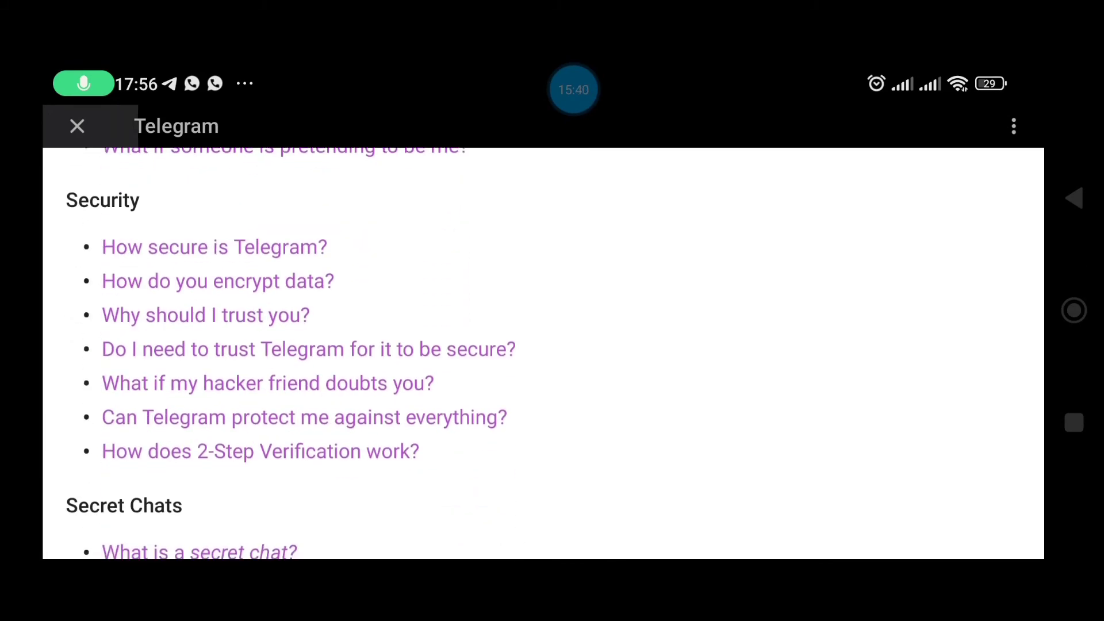
{"action": "scroll", "coordinate": [543, 354], "scroll_direction": "down", "scroll_amount": 4}
{"action": "scroll", "coordinate": [543, 354], "scroll_direction": "up", "scroll_amount": 3}
{"action": "scroll", "coordinate": [544, 354], "scroll_direction": "down", "scroll_amount": 5}
{"action": "scroll", "coordinate": [544, 354], "scroll_direction": "down", "scroll_amount": 4}
{"action": "scroll", "coordinate": [543, 354], "scroll_direction": "down", "scroll_amount": 2}
{"action": "scroll", "coordinate": [544, 354], "scroll_direction": "down", "scroll_amount": 5}
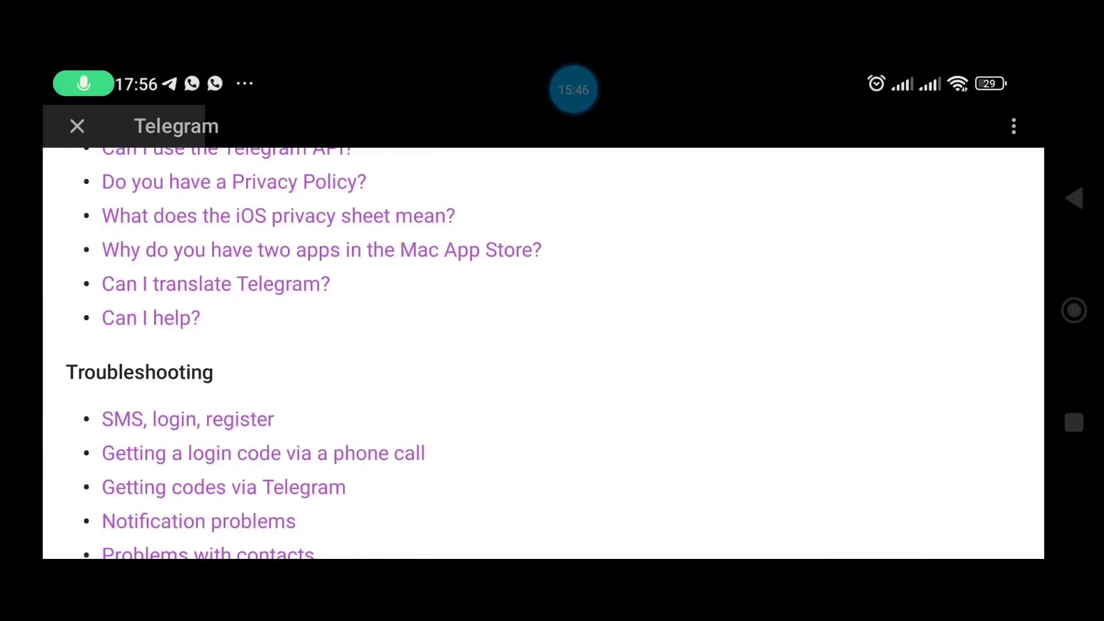
{"action": "scroll", "coordinate": [543, 354], "scroll_direction": "down", "scroll_amount": 1}
{"action": "scroll", "coordinate": [544, 355], "scroll_direction": "down", "scroll_amount": 2}
{"action": "scroll", "coordinate": [544, 354], "scroll_direction": "down", "scroll_amount": 4}
{"action": "scroll", "coordinate": [544, 354], "scroll_direction": "down", "scroll_amount": 4}
{"action": "scroll", "coordinate": [544, 353], "scroll_direction": "down", "scroll_amount": 1}
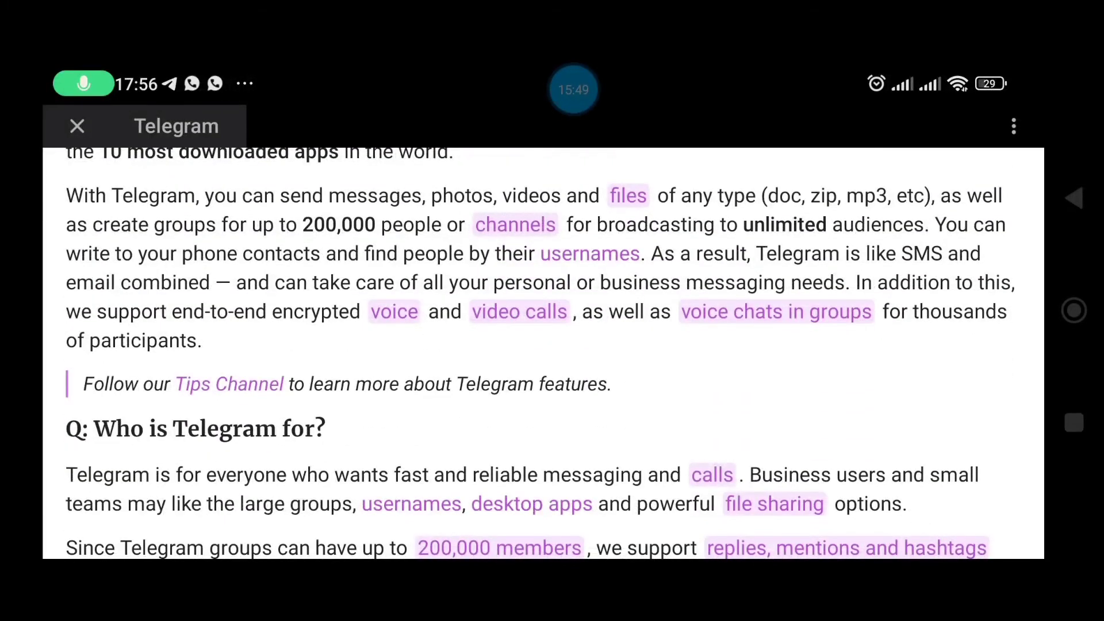
{"action": "scroll", "coordinate": [543, 354], "scroll_direction": "down", "scroll_amount": 2}
{"action": "scroll", "coordinate": [543, 354], "scroll_direction": "down", "scroll_amount": 5}
{"action": "scroll", "coordinate": [543, 354], "scroll_direction": "down", "scroll_amount": 5}
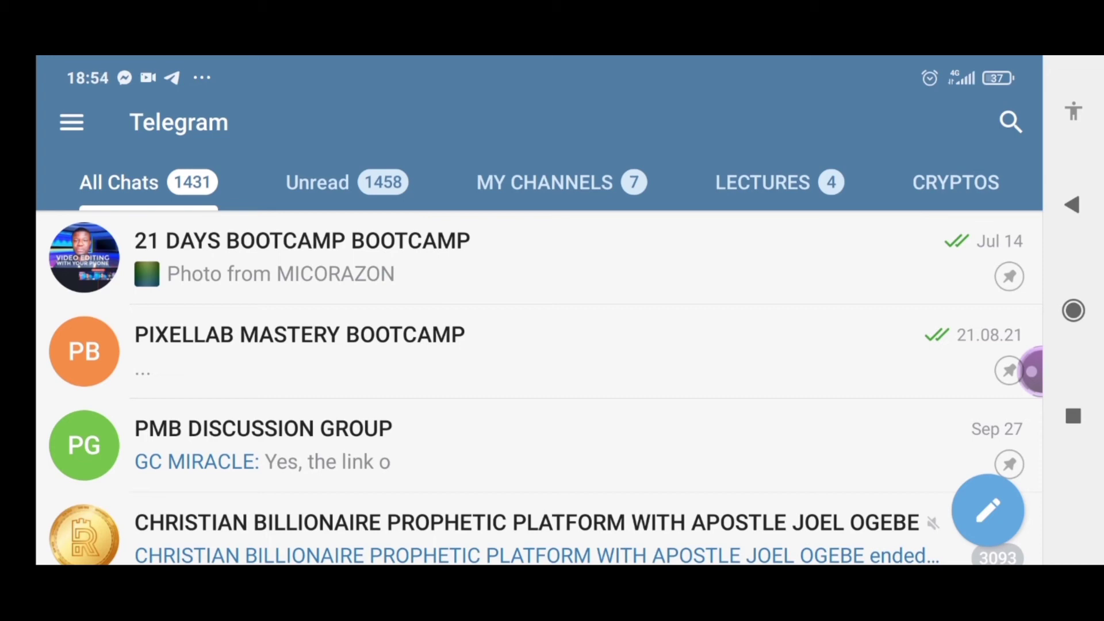
Begin creating a new group from the compose menu.
{"action": "left_click", "coordinate": [1029, 372]}
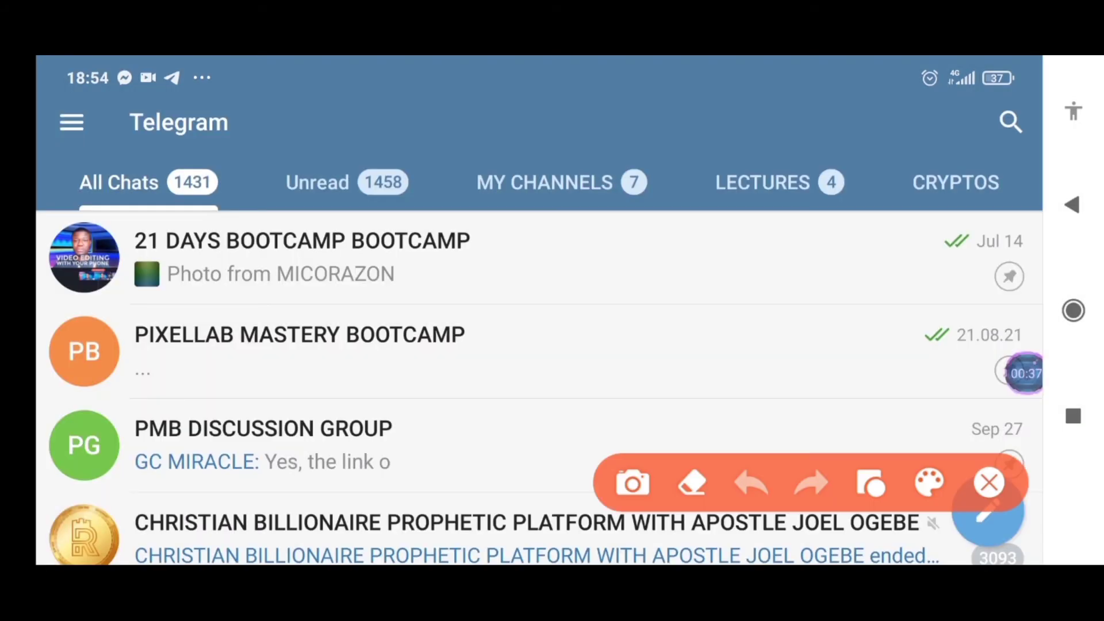
{"action": "mouse_move", "coordinate": [983, 395]}
{"action": "left_mouse_down"}
{"action": "mouse_move", "coordinate": [904, 436]}
{"action": "mouse_move", "coordinate": [1021, 517]}
{"action": "mouse_move", "coordinate": [992, 398]}
{"action": "left_mouse_up"}
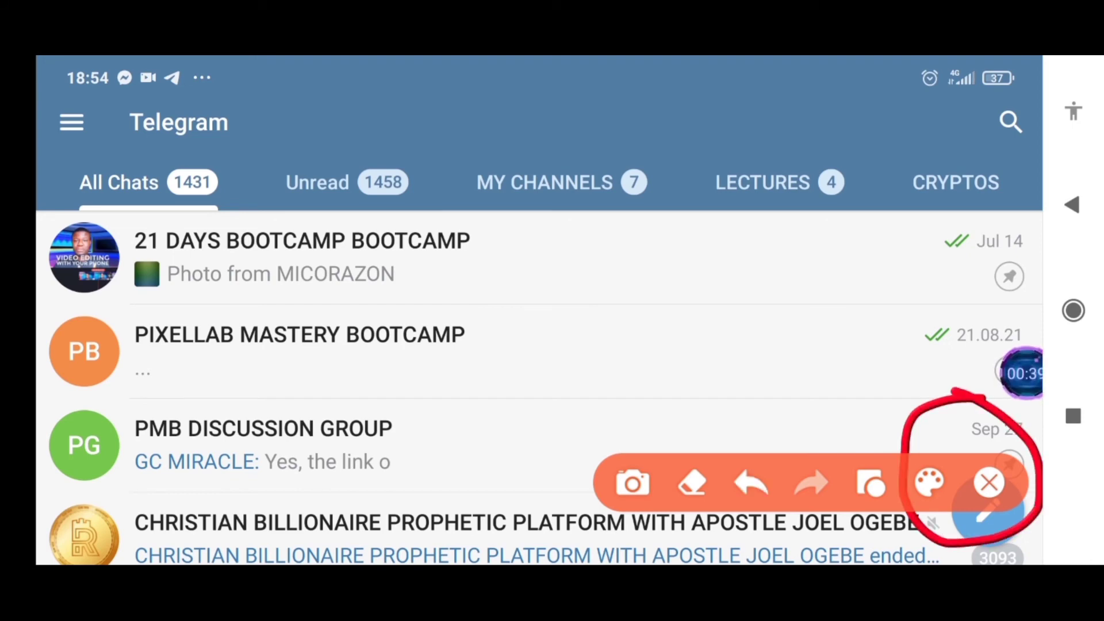
{"action": "left_click", "coordinate": [990, 483]}
{"action": "left_click", "coordinate": [988, 509]}
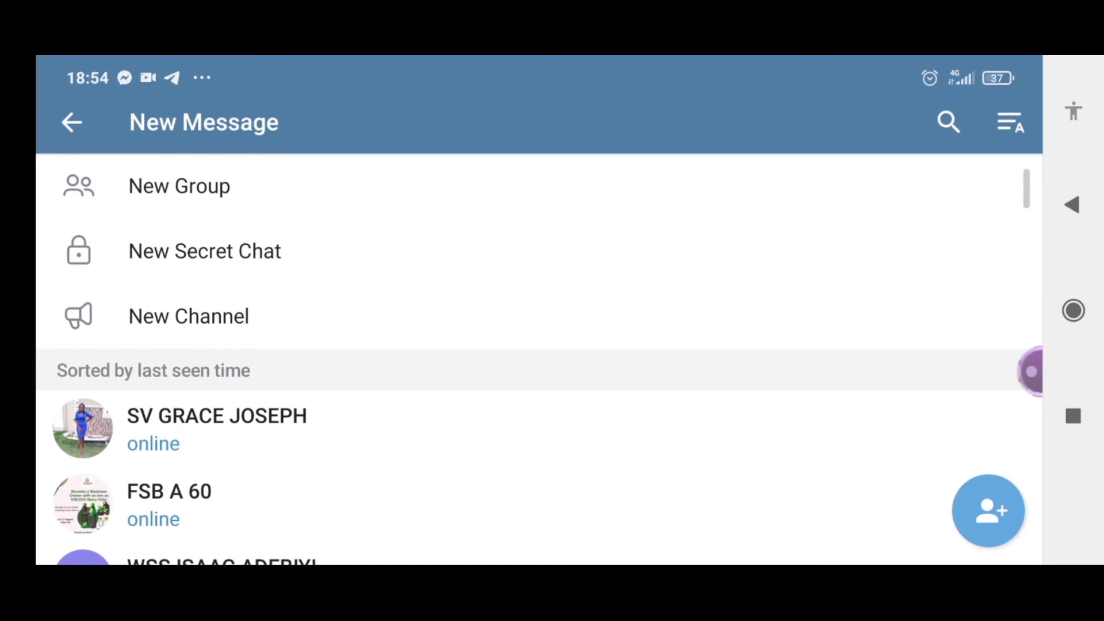
{"action": "left_click", "coordinate": [179, 187]}
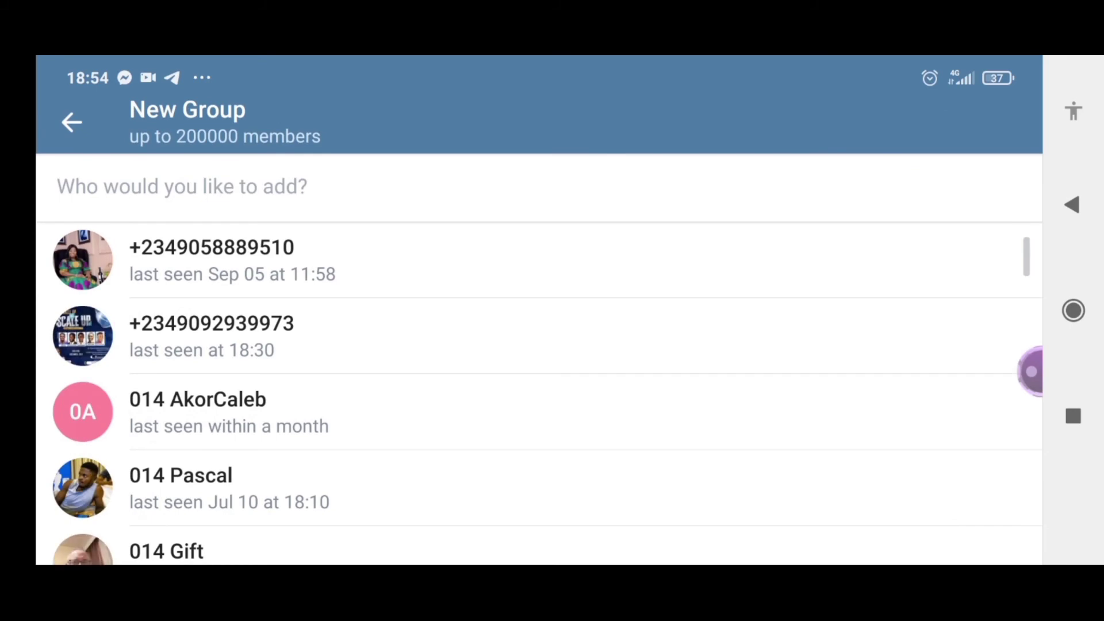
{"action": "scroll", "coordinate": [539, 388], "scroll_direction": "down", "scroll_amount": 10}
{"action": "scroll", "coordinate": [539, 389], "scroll_direction": "up", "scroll_amount": 15}
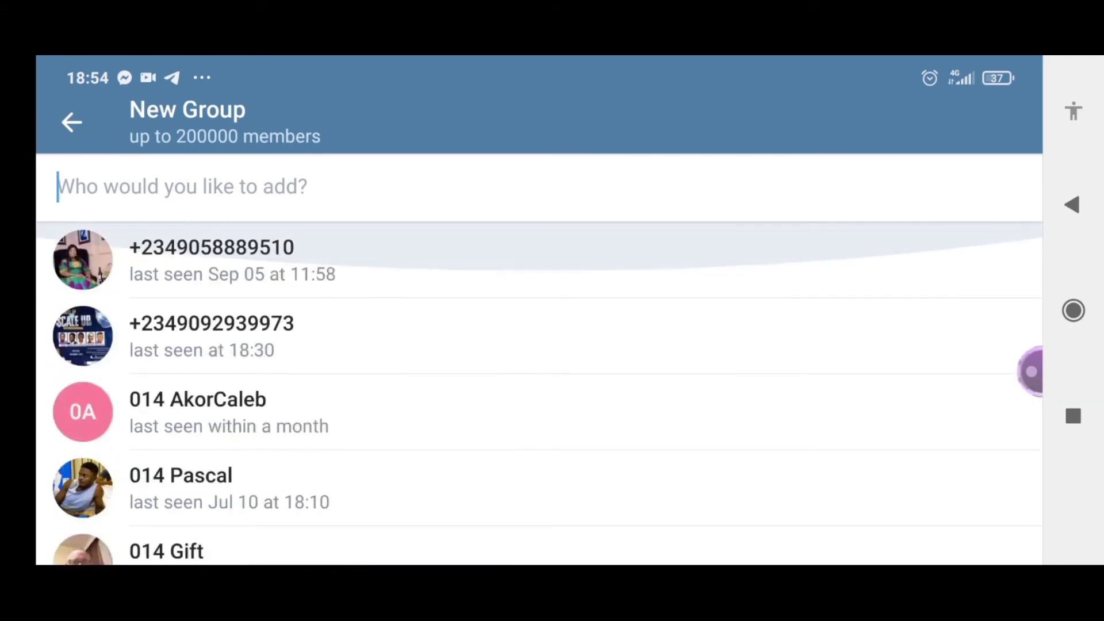
Search contacts for 'digiv' and add Digivalue Academy as the group's first member.
{"action": "left_click", "coordinate": [182, 186]}
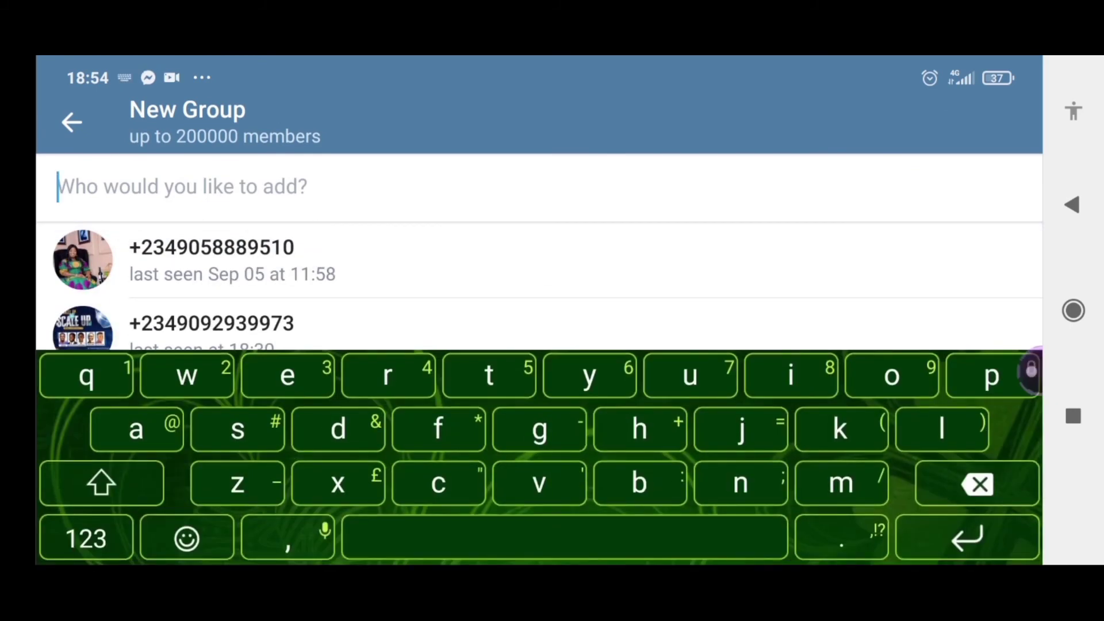
{"action": "type", "text": "digiv"}
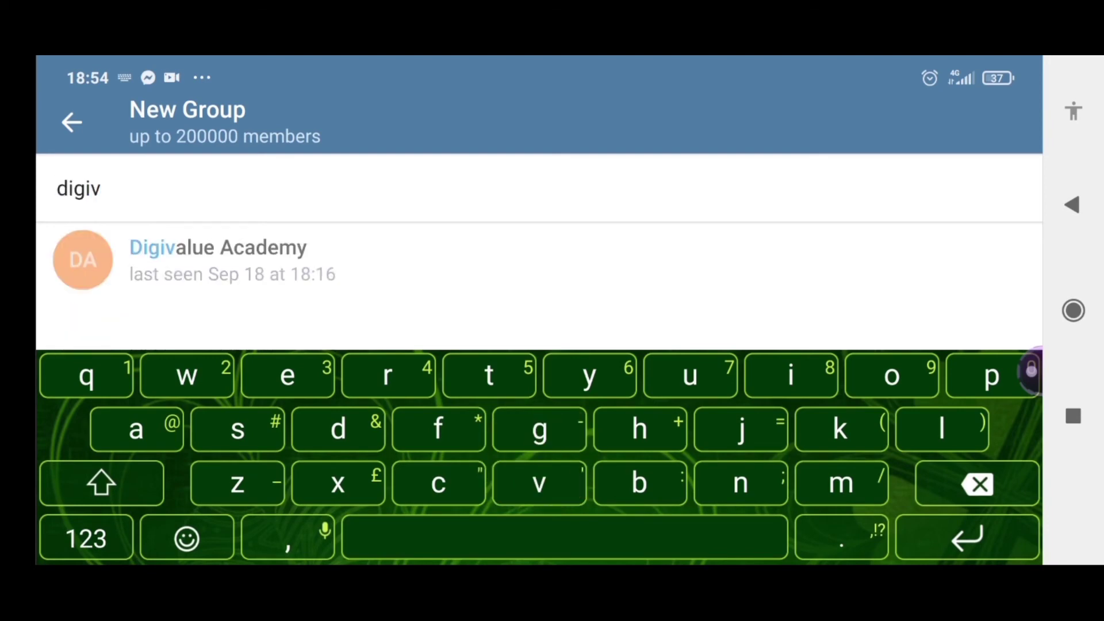
{"action": "left_click", "coordinate": [217, 259]}
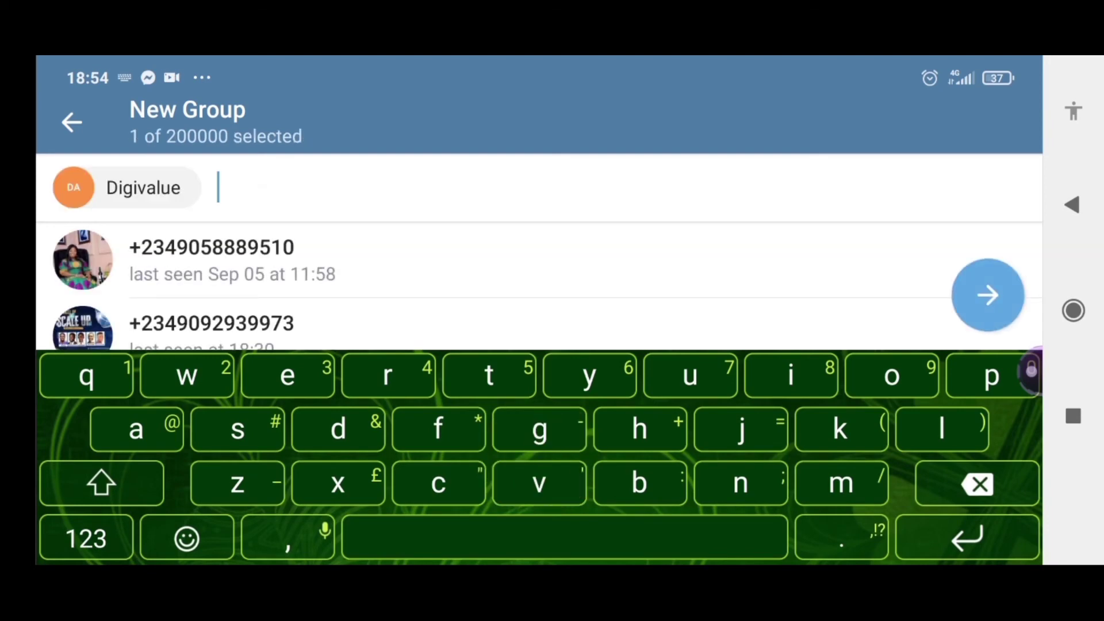
{"action": "left_click", "coordinate": [1073, 205]}
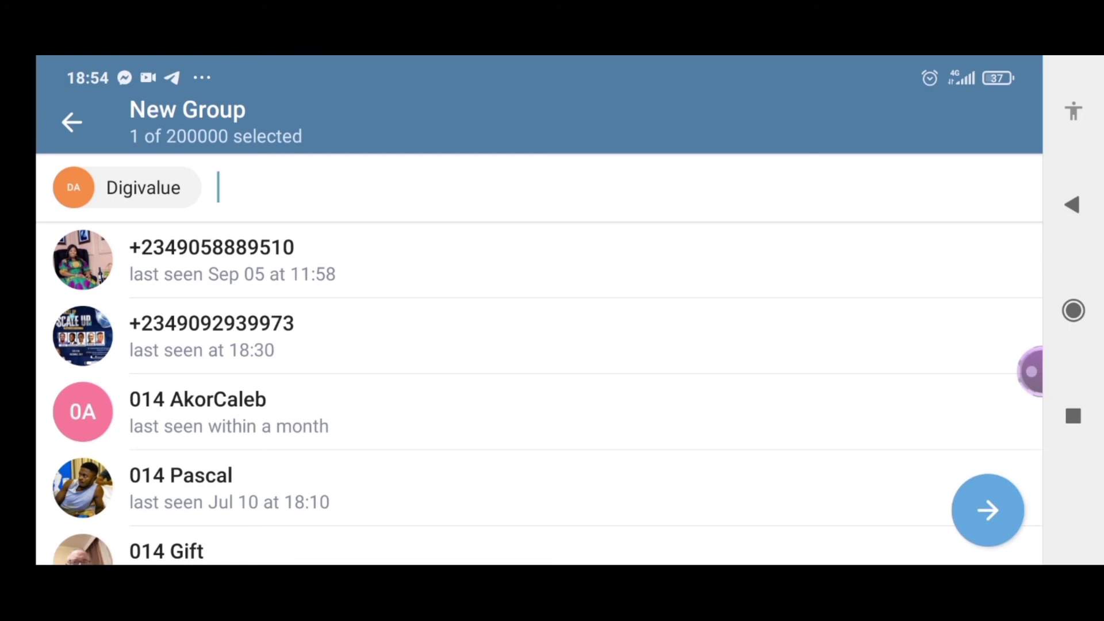
Name the new group Tutorial and create it.
{"action": "left_click", "coordinate": [988, 509]}
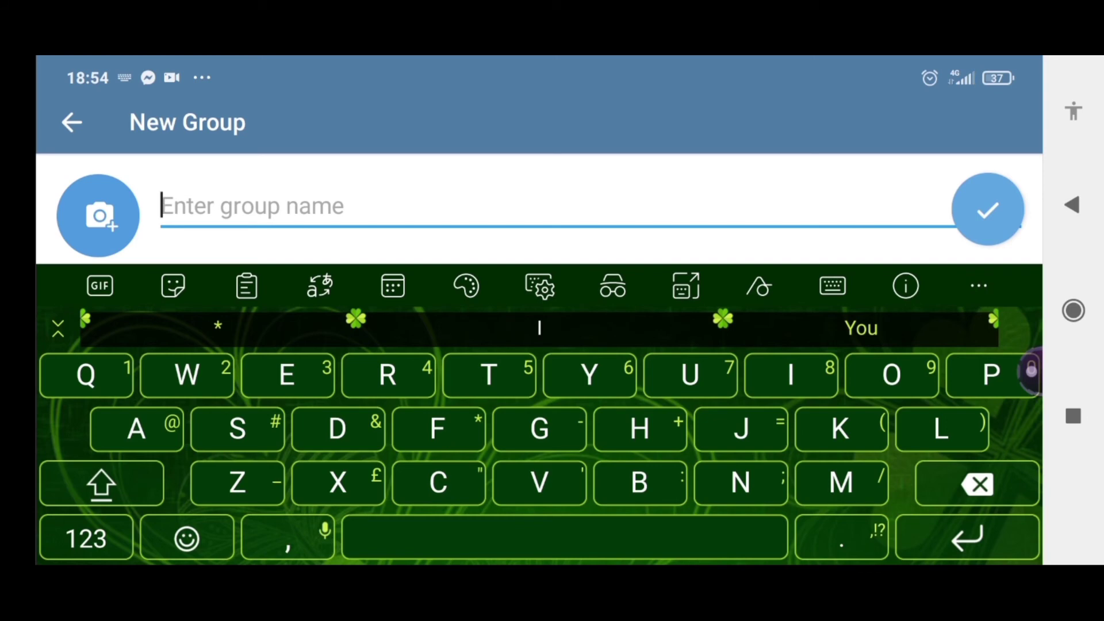
{"action": "type", "text": "Tst"}
{"action": "key", "text": "BackSpace"}
{"action": "key", "text": "BackSpace"}
{"action": "key", "text": "BackSpace"}
{"action": "type", "text": "Tut"}
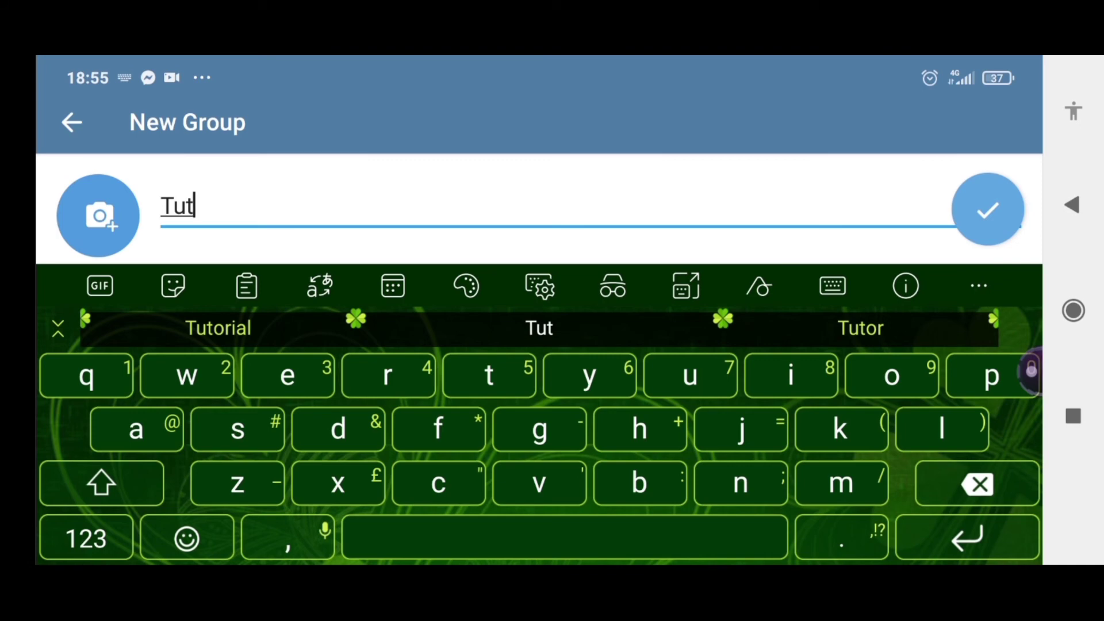
{"action": "left_click", "coordinate": [218, 328]}
{"action": "left_click", "coordinate": [987, 209]}
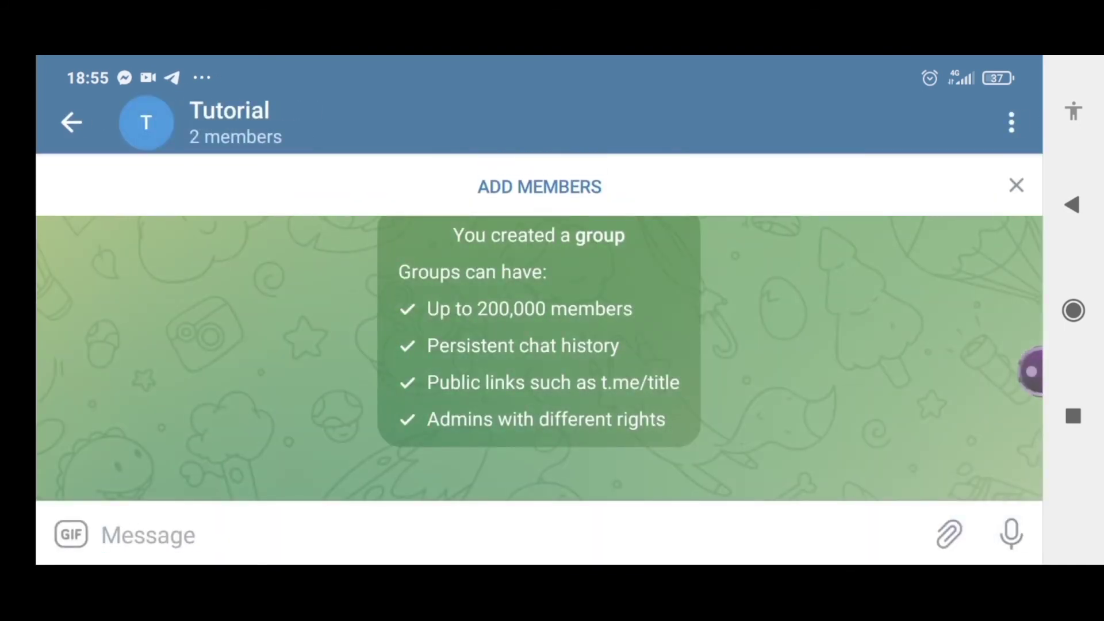
In the group type settings, toggle Public/Private and keep the Tutorial group private.
{"action": "left_click", "coordinate": [230, 123]}
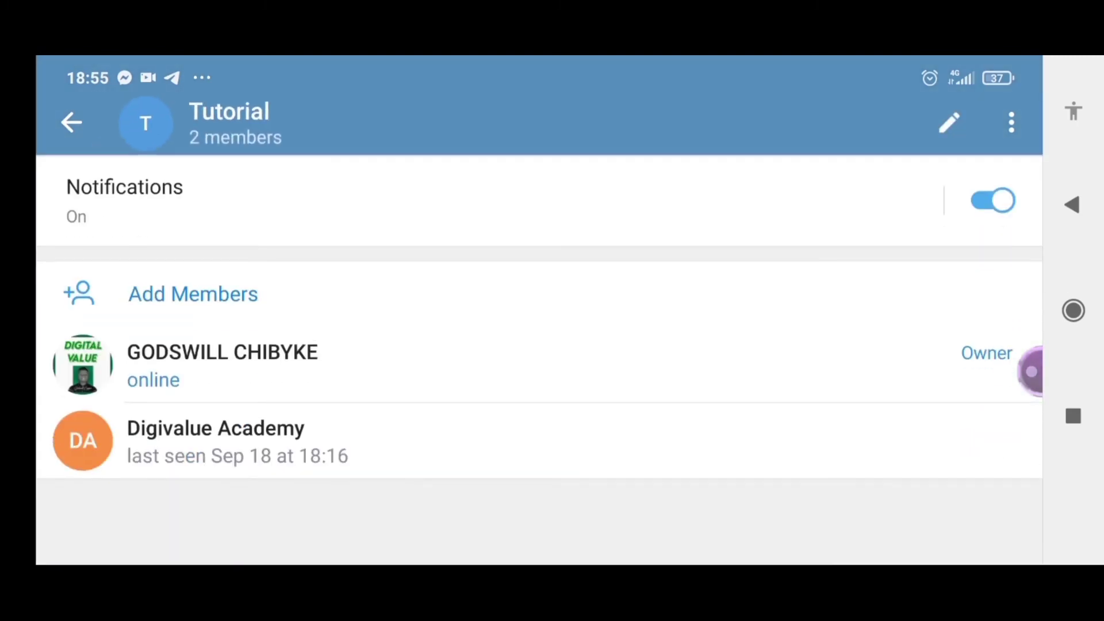
{"action": "left_click", "coordinate": [949, 123]}
{"action": "scroll", "coordinate": [540, 360], "scroll_direction": "down", "scroll_amount": 3}
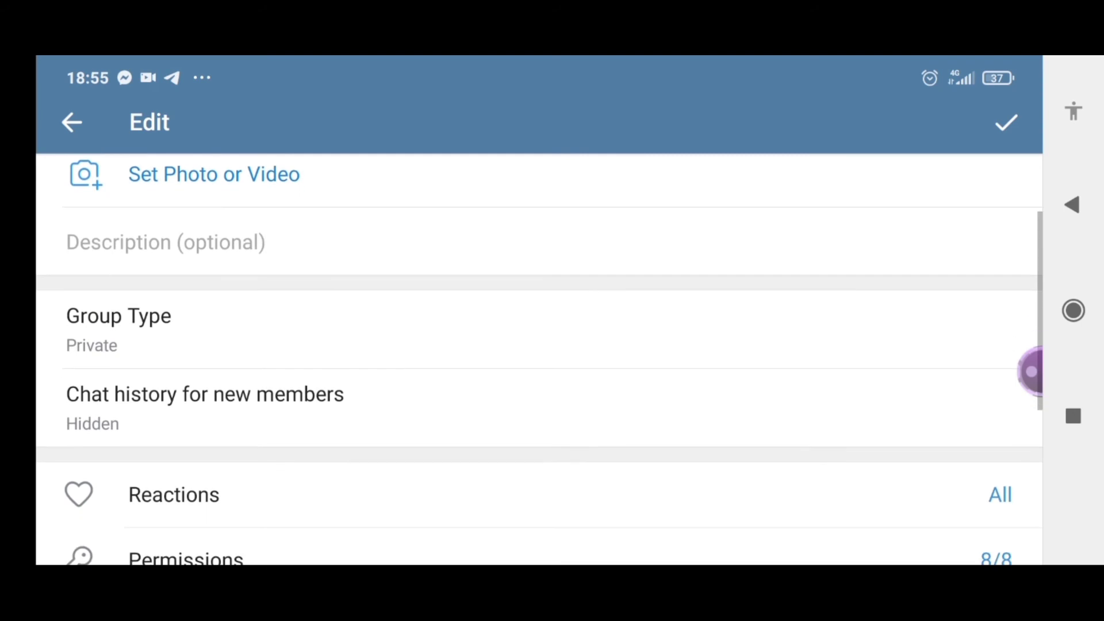
{"action": "left_click", "coordinate": [118, 328]}
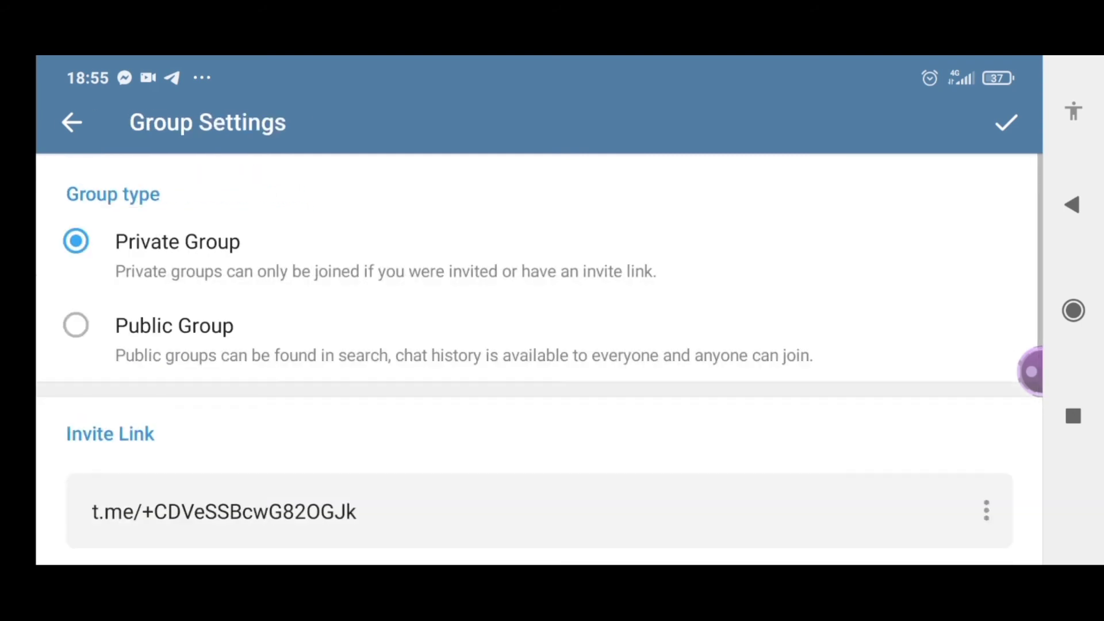
{"action": "left_click", "coordinate": [174, 328]}
{"action": "left_click", "coordinate": [176, 250]}
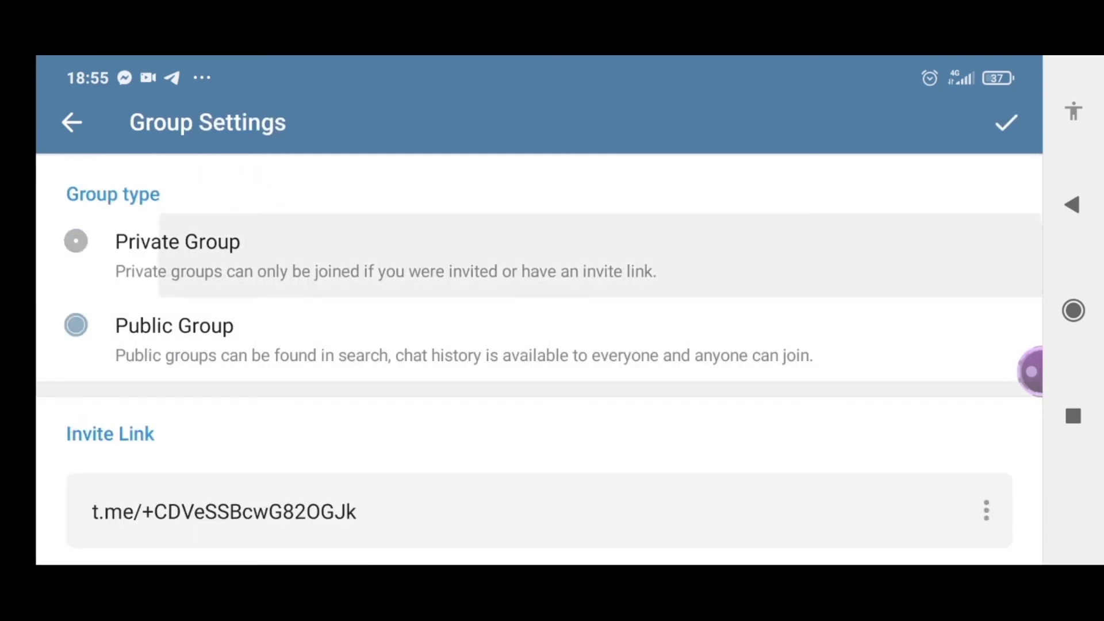
{"action": "left_click", "coordinate": [174, 337]}
{"action": "left_click", "coordinate": [177, 250]}
{"action": "scroll", "coordinate": [540, 345], "scroll_direction": "down", "scroll_amount": 3}
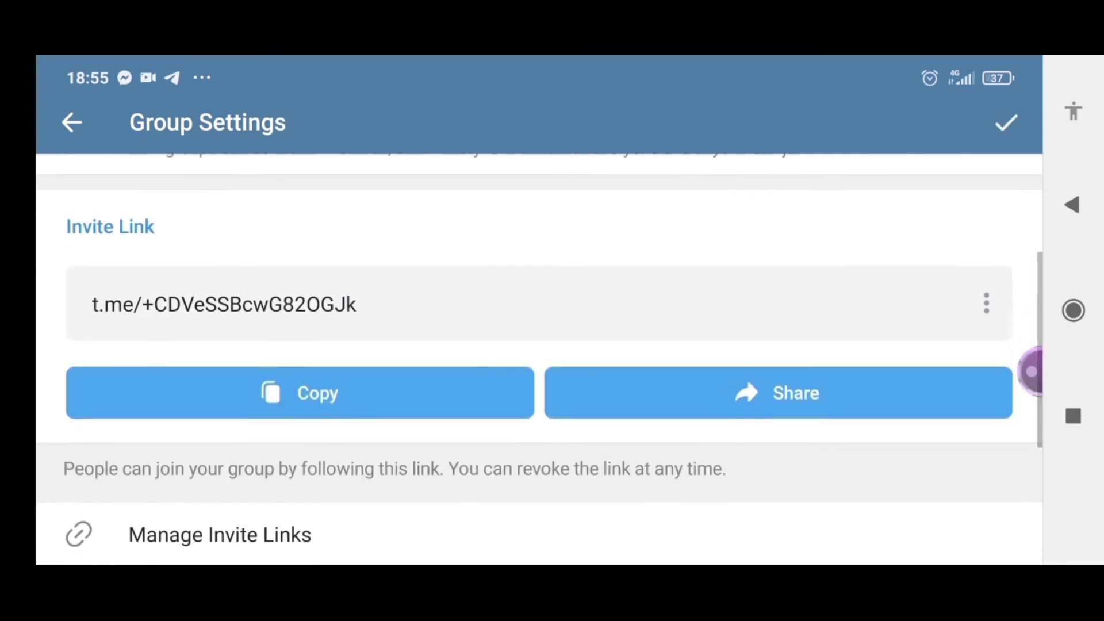
{"action": "scroll", "coordinate": [538, 345], "scroll_direction": "up", "scroll_amount": 3}
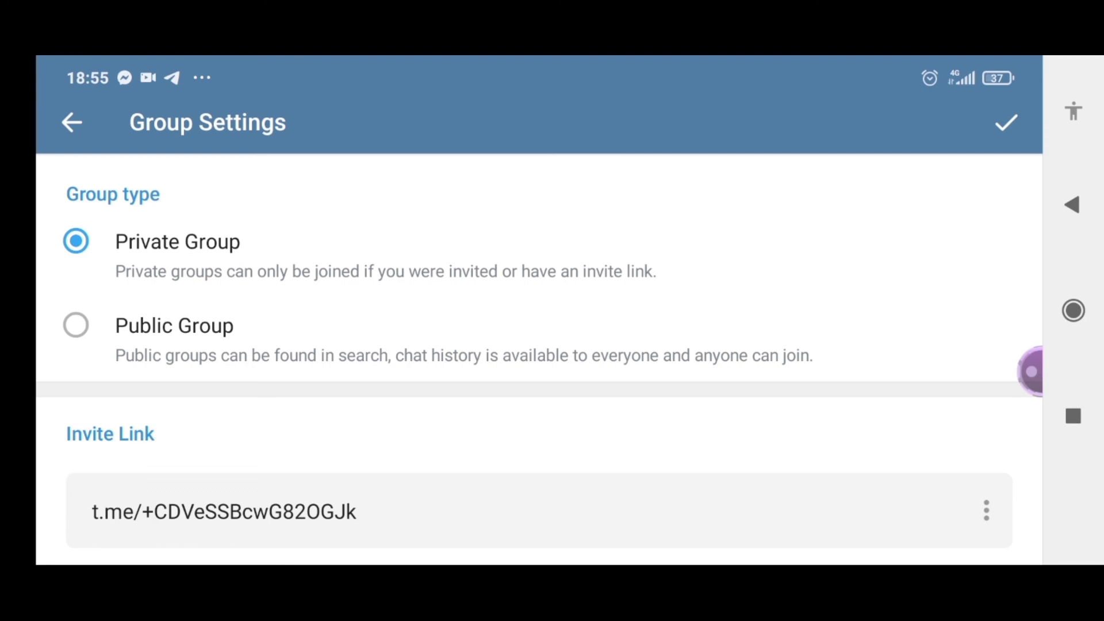
{"action": "scroll", "coordinate": [540, 345], "scroll_direction": "down", "scroll_amount": 1}
{"action": "scroll", "coordinate": [539, 345], "scroll_direction": "up", "scroll_amount": 1}
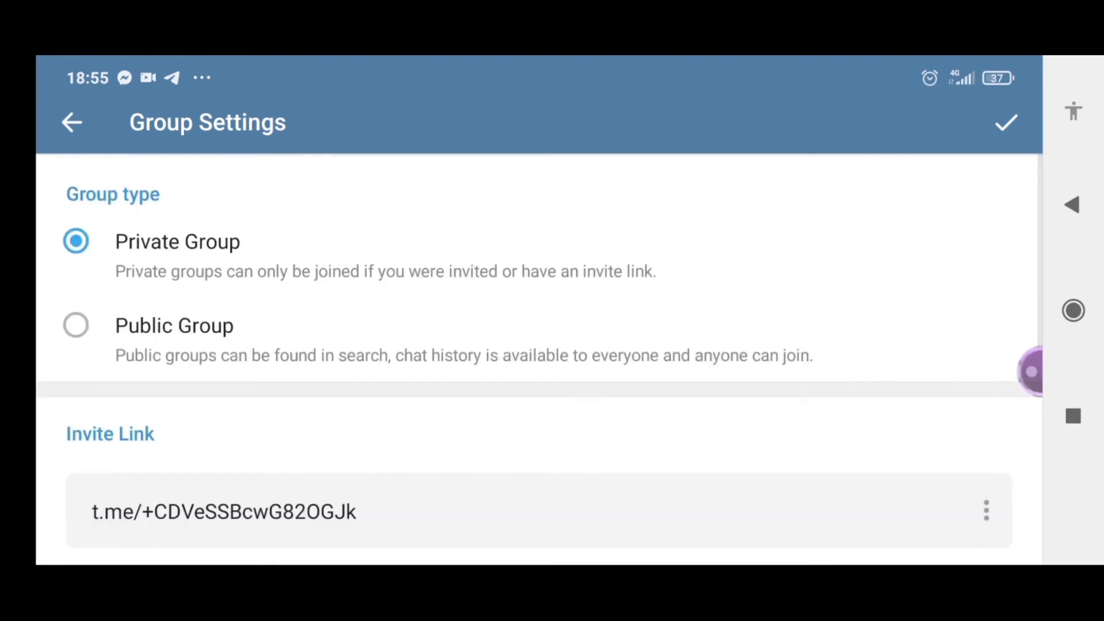
{"action": "scroll", "coordinate": [540, 360], "scroll_direction": "down", "scroll_amount": 3}
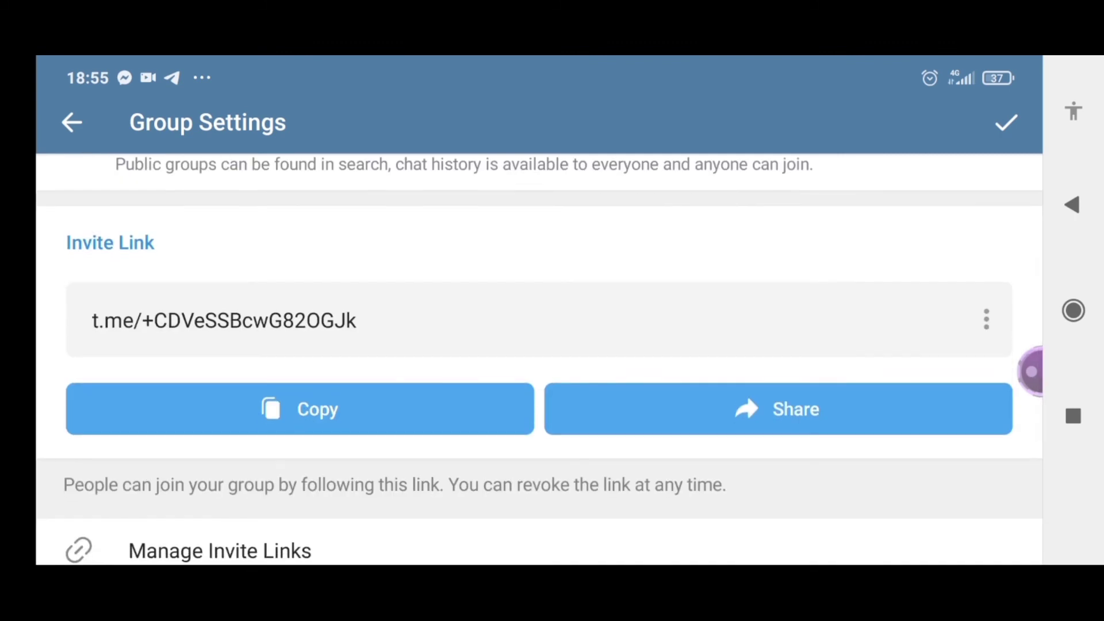
{"action": "scroll", "coordinate": [539, 360], "scroll_direction": "down", "scroll_amount": 2}
Copy the group's private invite link and return to the group chat.
{"action": "left_click", "coordinate": [300, 337]}
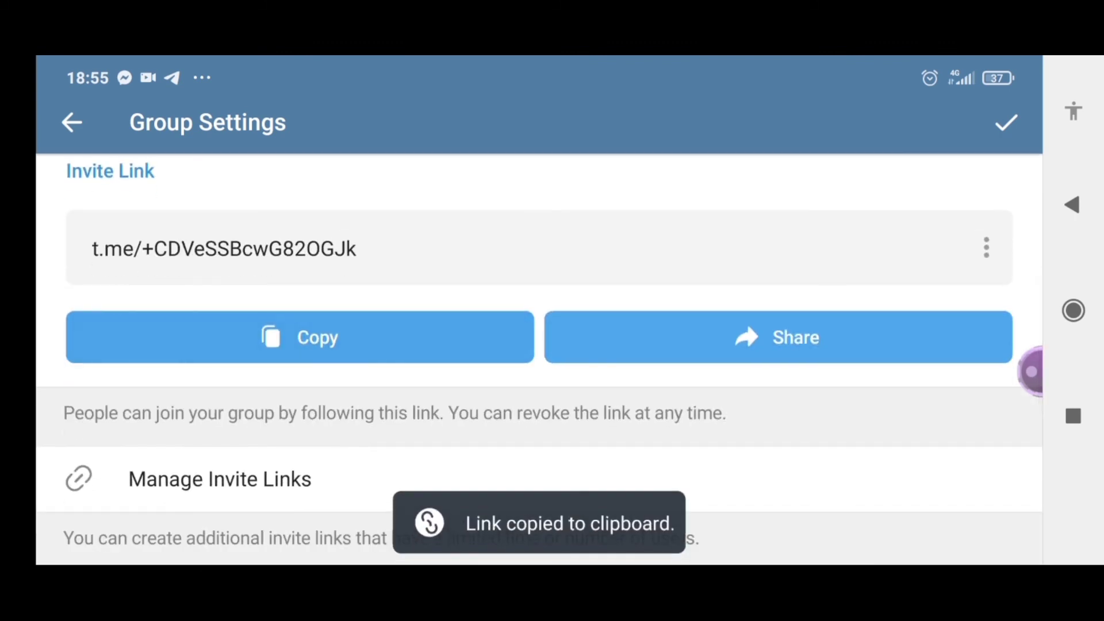
{"action": "key", "text": "Escape"}
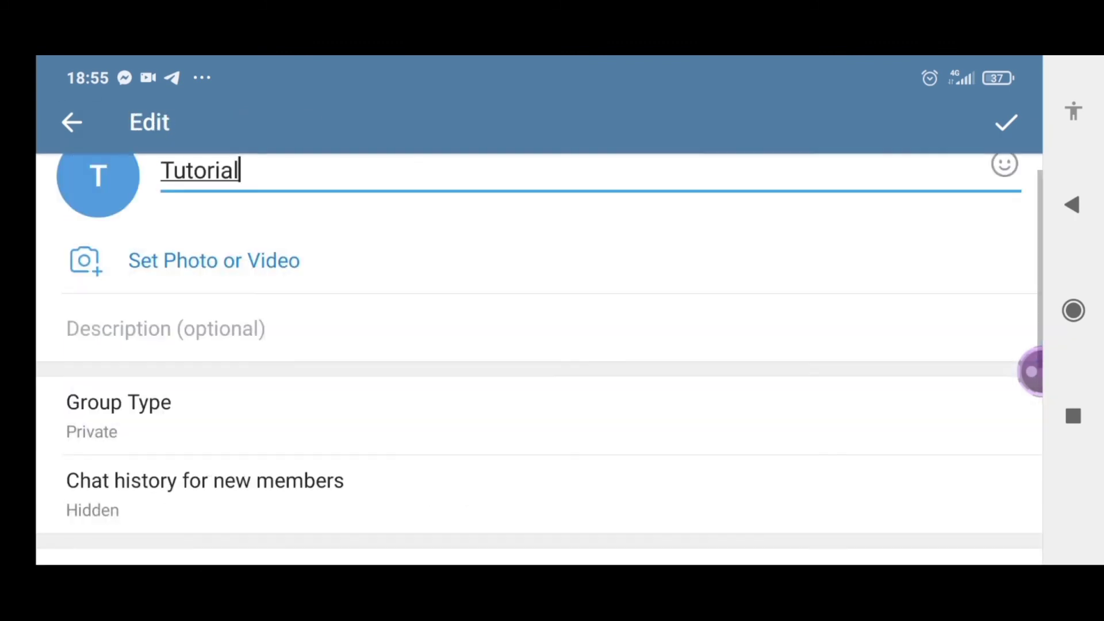
{"action": "key", "text": "Escape"}
Start a new channel from the chat list and name it Tutorial.
{"action": "key", "text": "Escape"}
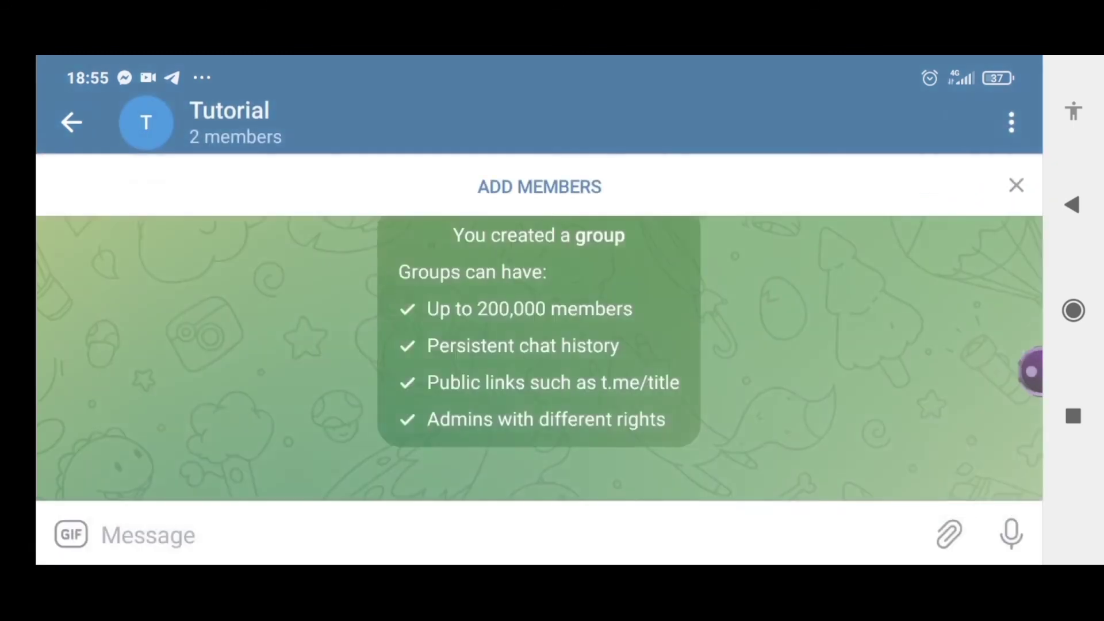
{"action": "key", "text": "Escape"}
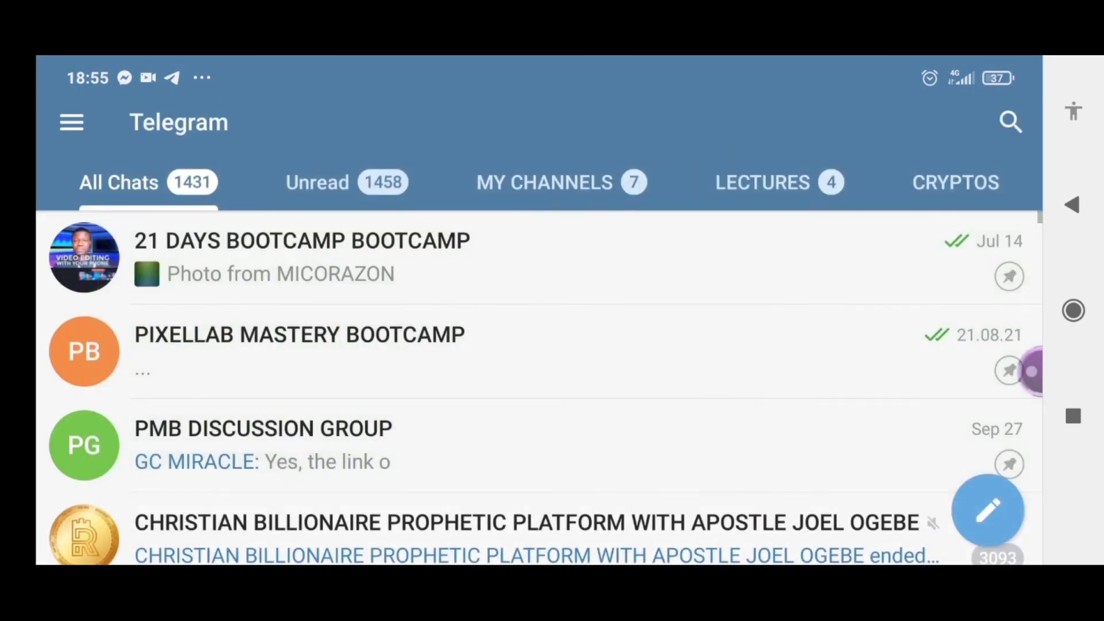
{"action": "left_click", "coordinate": [988, 510]}
{"action": "left_click", "coordinate": [198, 315]}
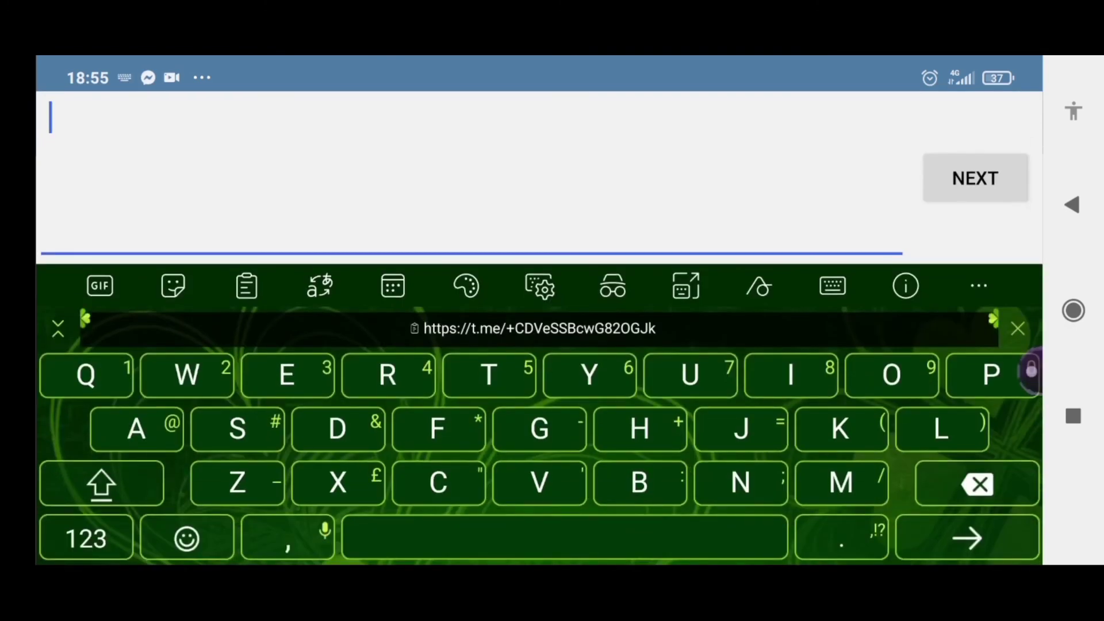
{"action": "type", "text": "Tiut"}
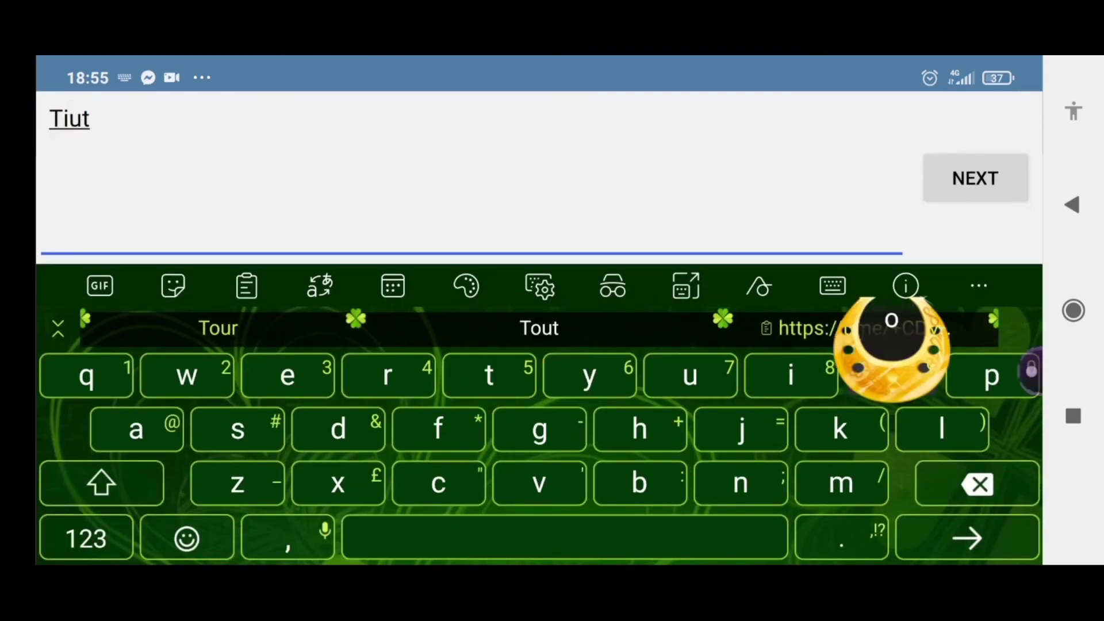
{"action": "type", "text": "ot"}
{"action": "left_click", "coordinate": [218, 328]}
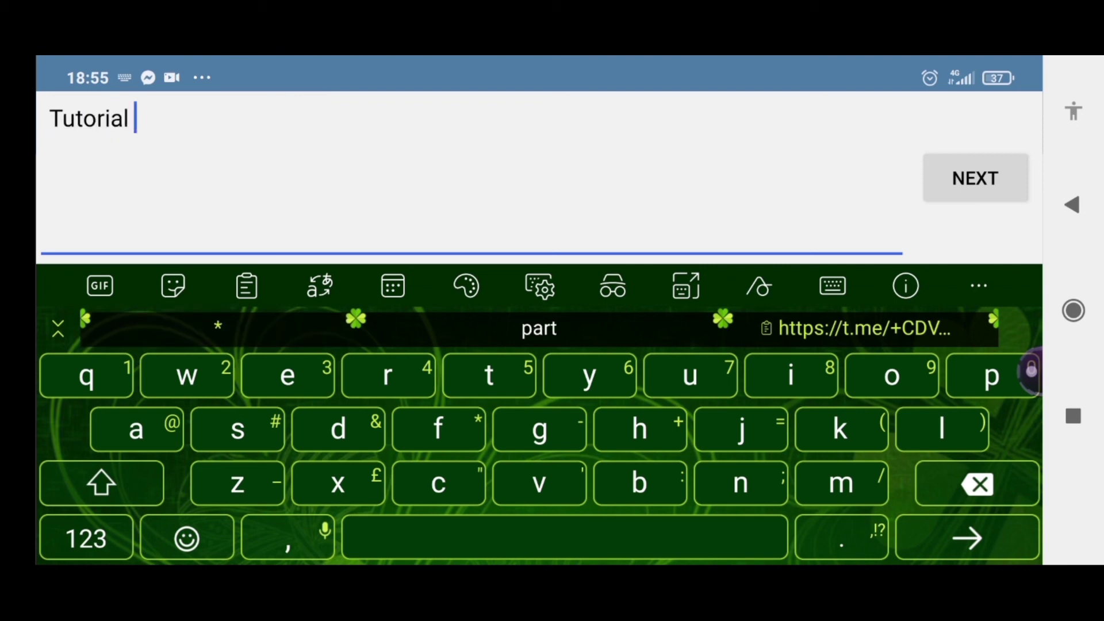
{"action": "left_click", "coordinate": [974, 178]}
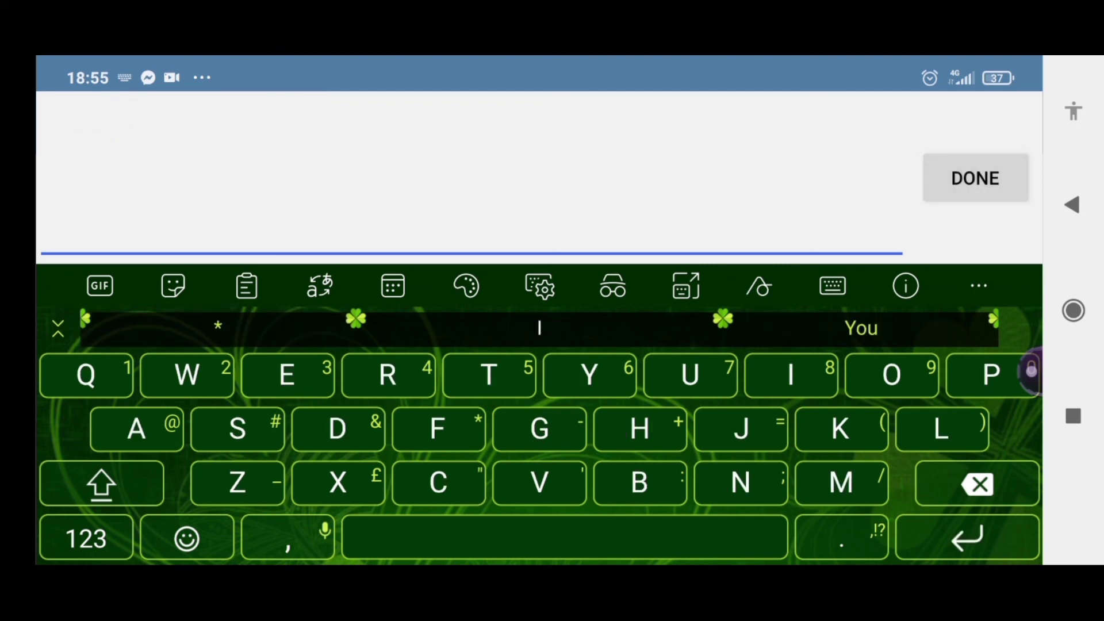
{"action": "left_click", "coordinate": [1073, 205]}
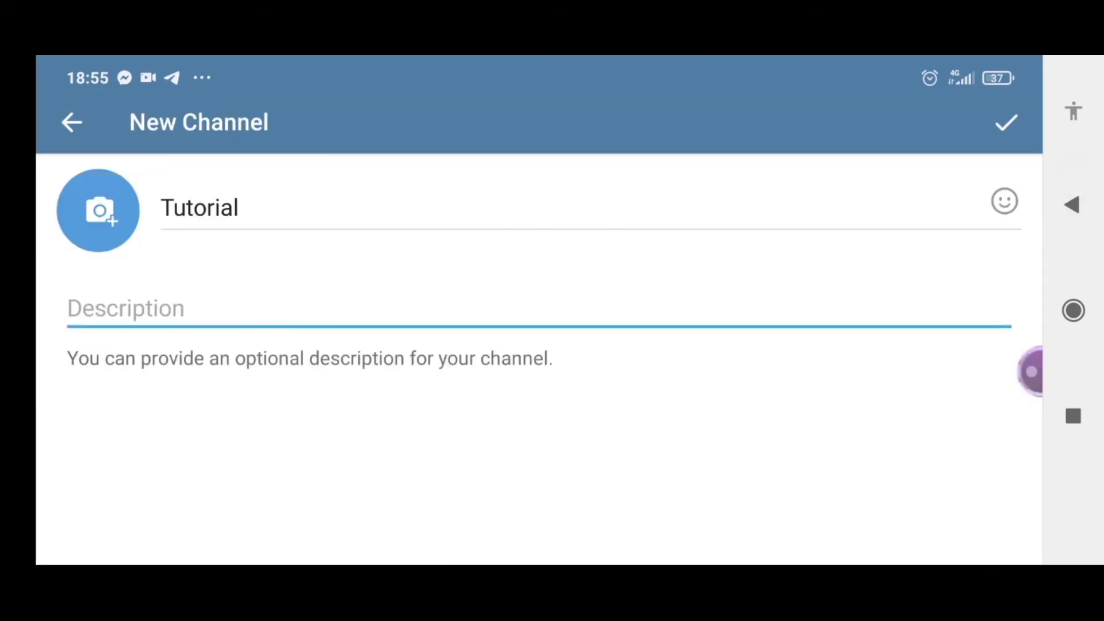
Make the Tutorial channel private, copy its invite link, and create it without adding subscribers.
{"action": "left_click", "coordinate": [1006, 122]}
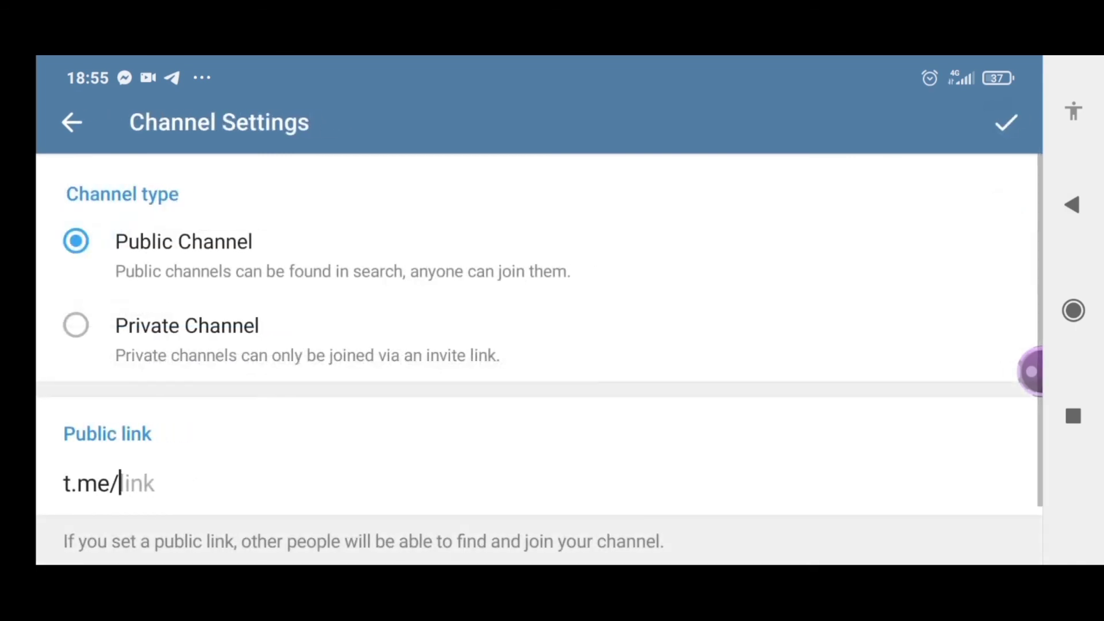
{"action": "left_click", "coordinate": [186, 326]}
{"action": "scroll", "coordinate": [539, 360], "scroll_direction": "down", "scroll_amount": 2}
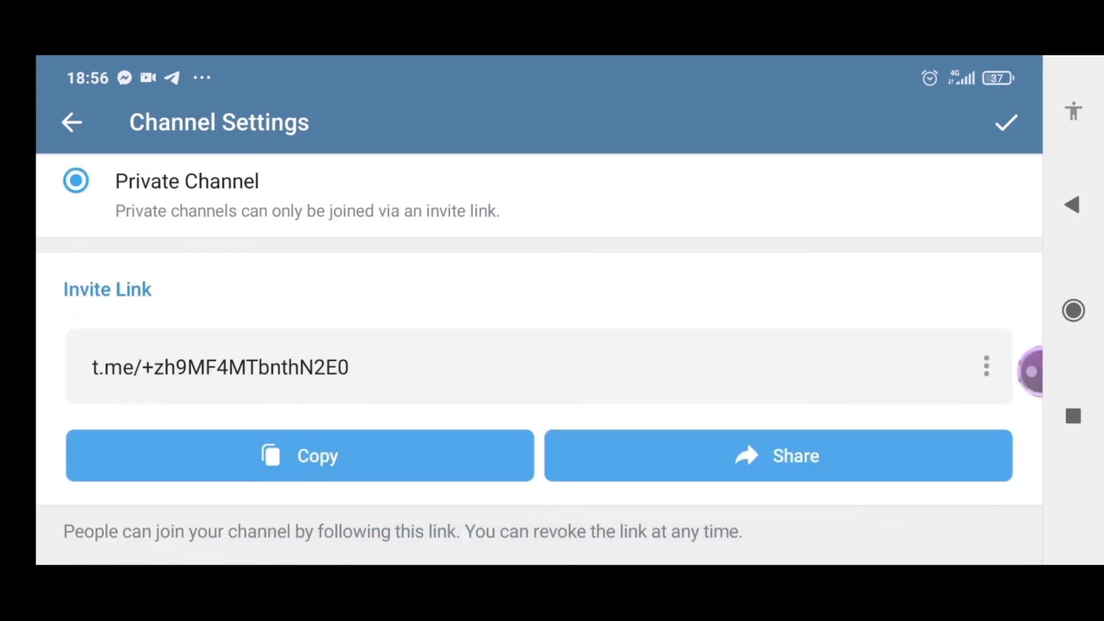
{"action": "left_click", "coordinate": [299, 456]}
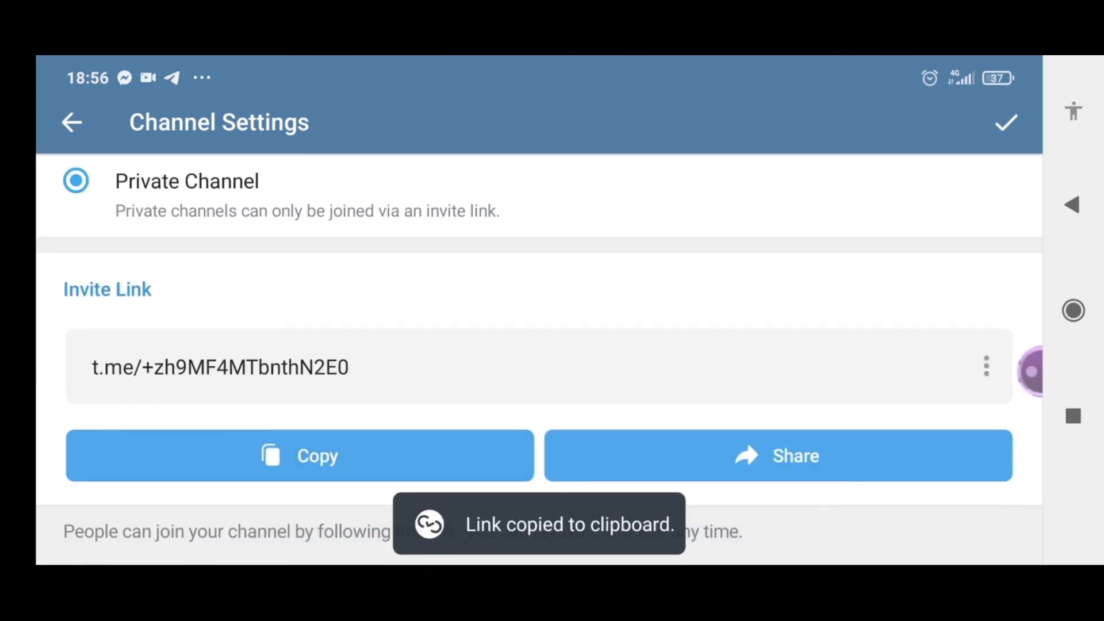
{"action": "left_click", "coordinate": [1006, 121]}
{"action": "left_click", "coordinate": [988, 510]}
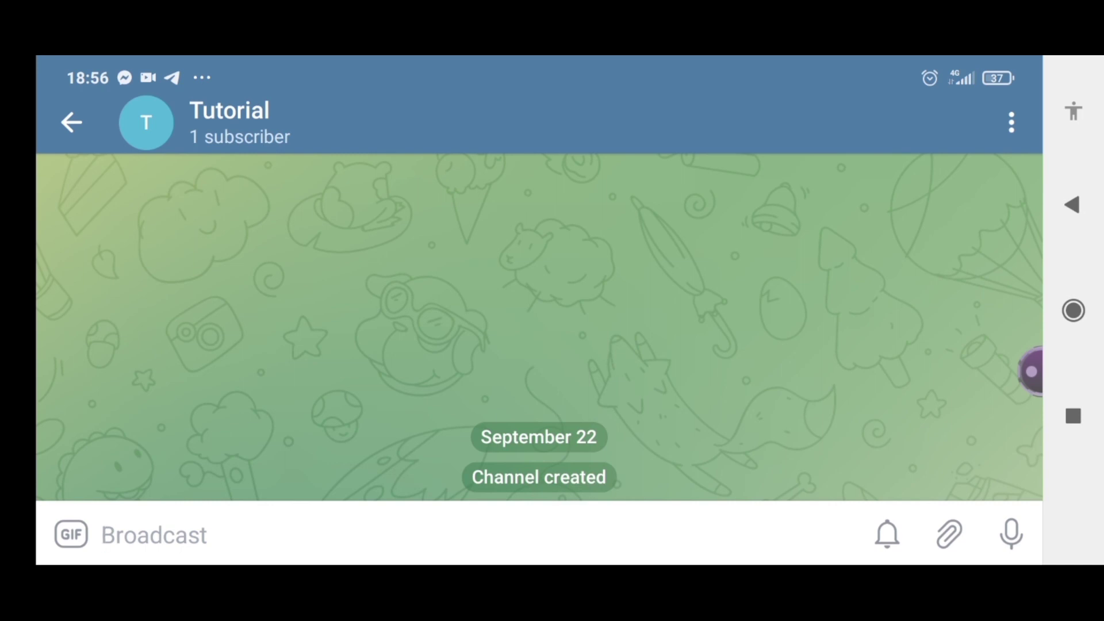
{"action": "scroll", "coordinate": [538, 432], "scroll_direction": "down", "scroll_amount": 2}
{"action": "left_click", "coordinate": [345, 535]}
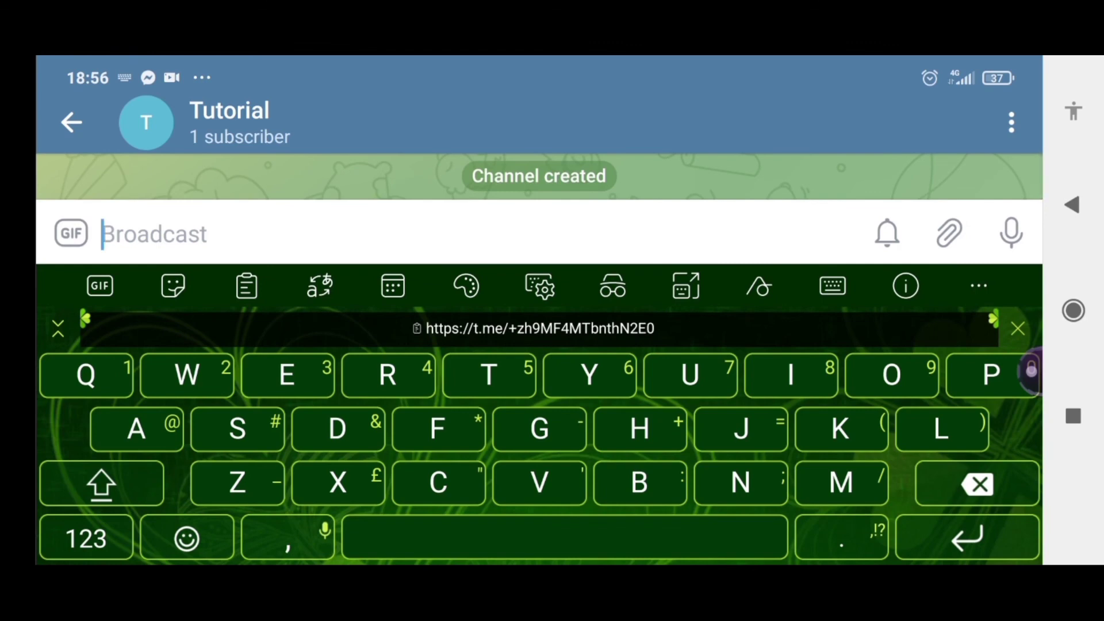
{"action": "key", "text": "Escape"}
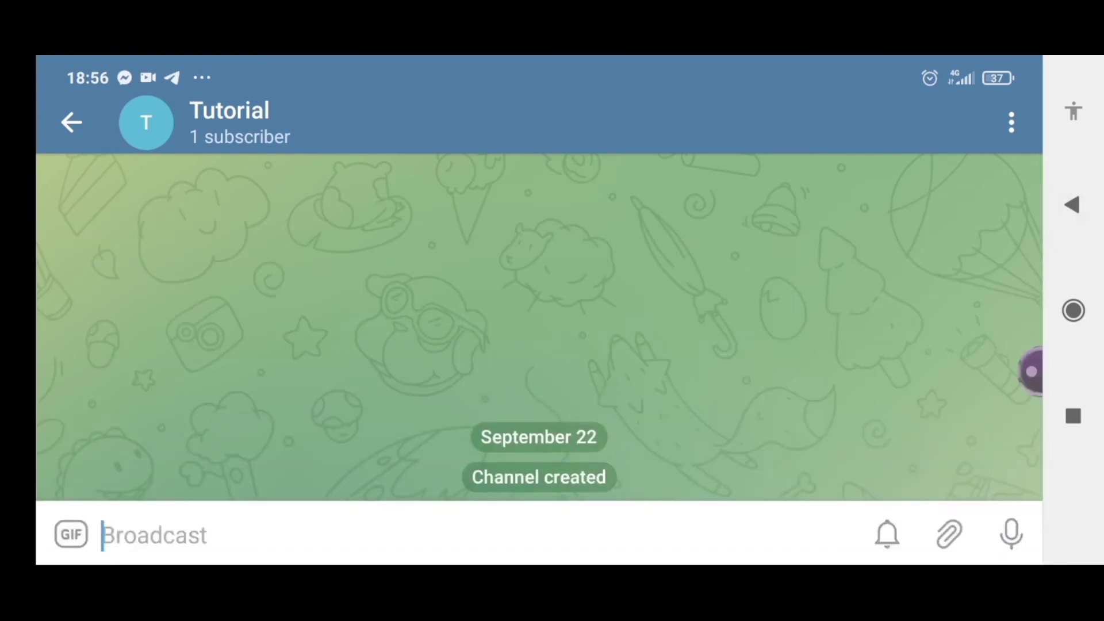